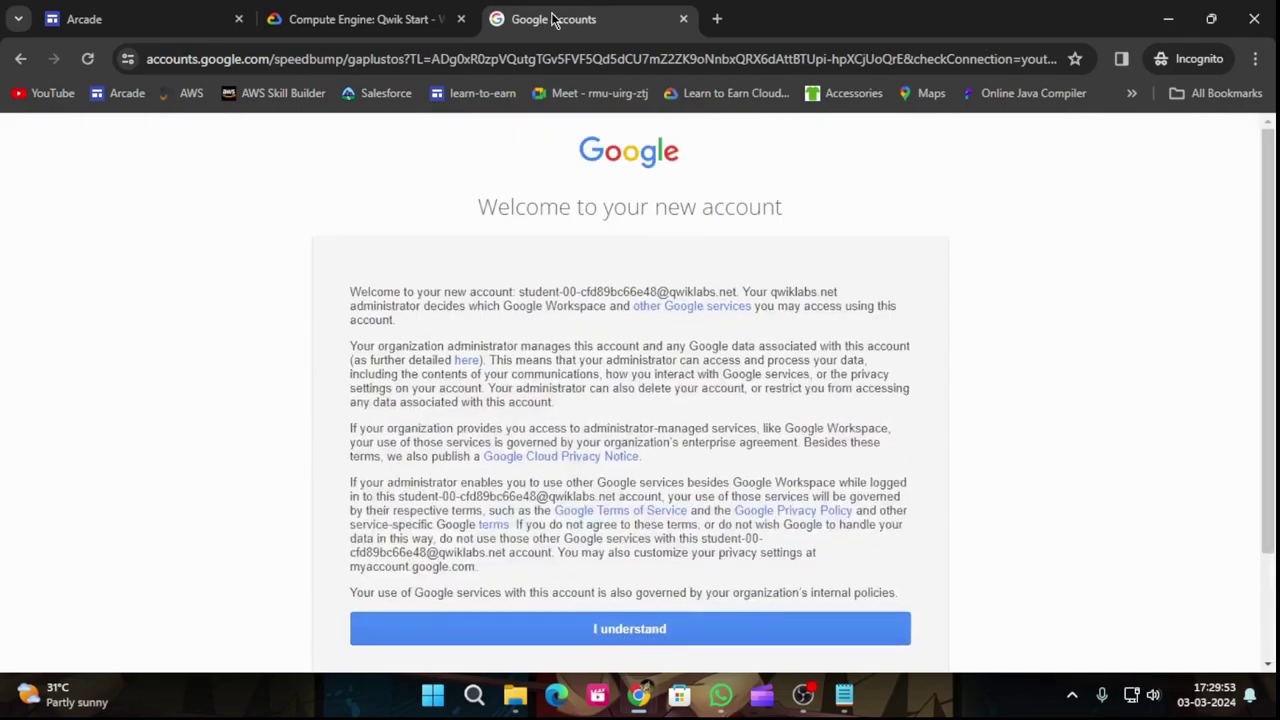
Accept the new account notice and agree to the Google Cloud Platform Terms of Service
{"action": "left_click", "coordinate": [622, 628]}
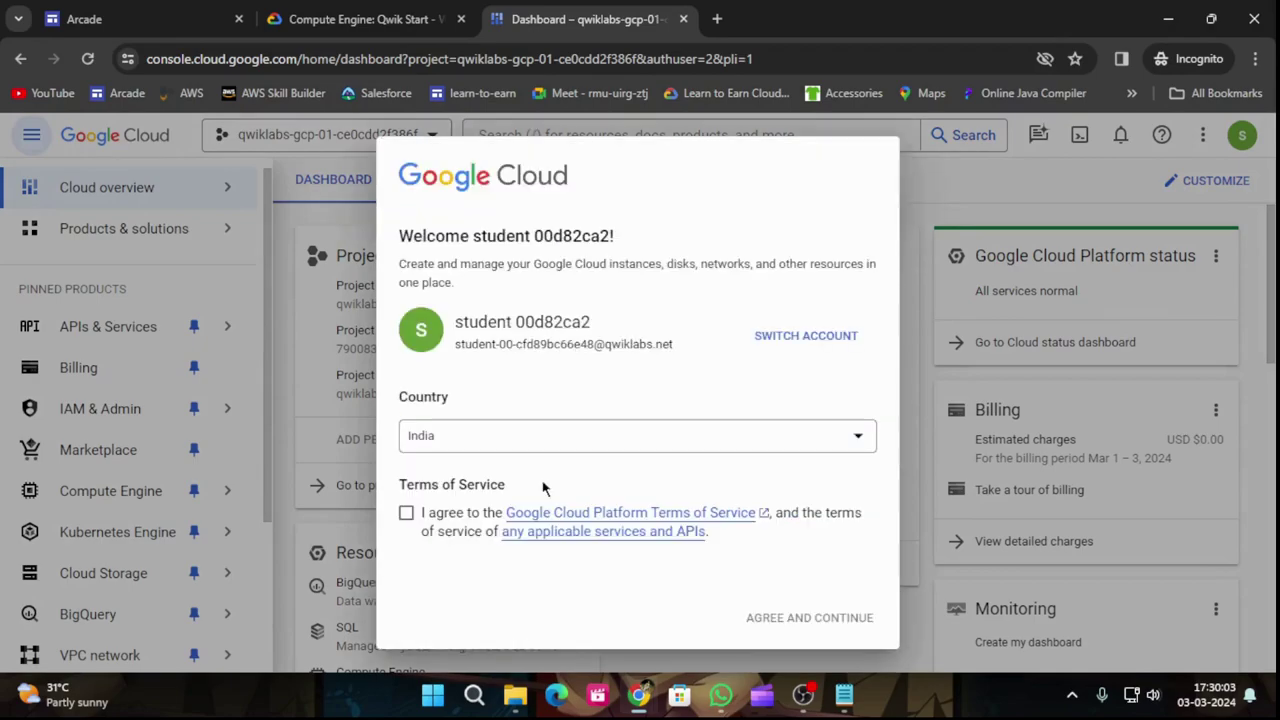
{"action": "left_click", "coordinate": [420, 514]}
{"action": "left_click", "coordinate": [790, 620]}
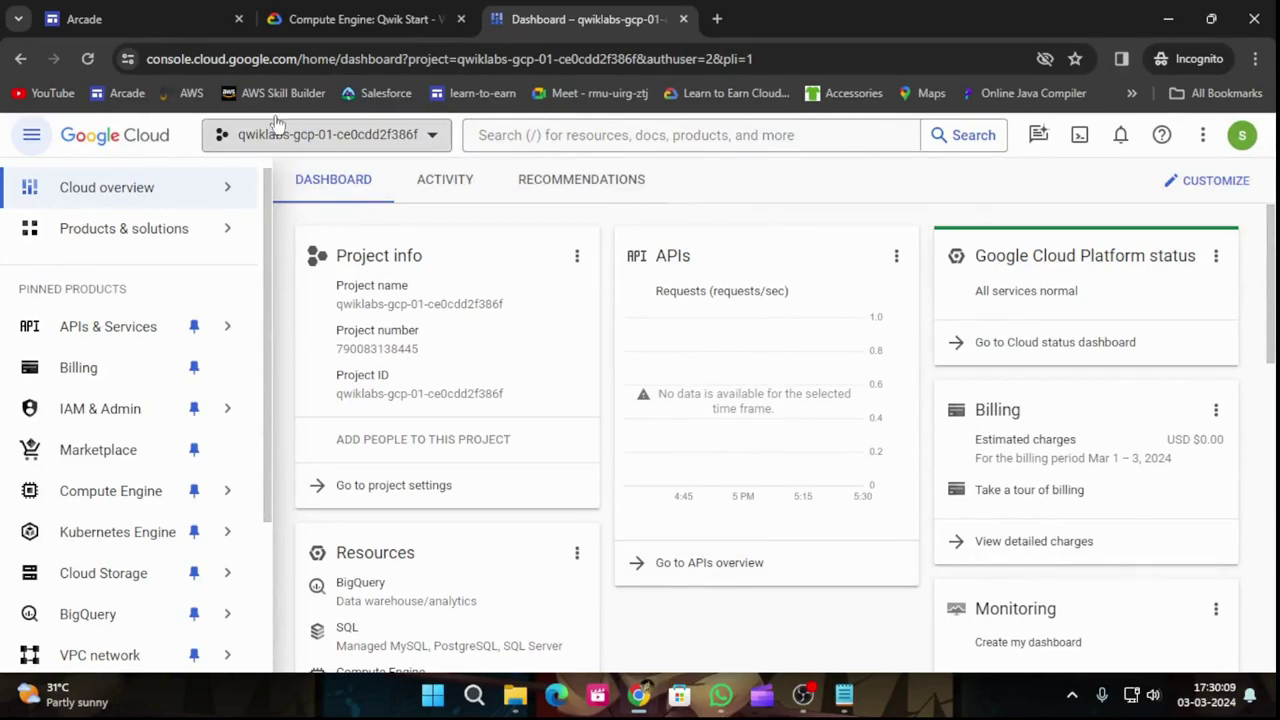
Copy the "gcloud auth list" command from the Compute Engine: Qwik Start - Windows lab instructions
{"action": "left_click", "coordinate": [360, 19]}
{"action": "scroll", "coordinate": [557, 480], "scroll_direction": "down", "scroll_amount": 7}
{"action": "scroll", "coordinate": [560, 480], "scroll_direction": "down", "scroll_amount": 15}
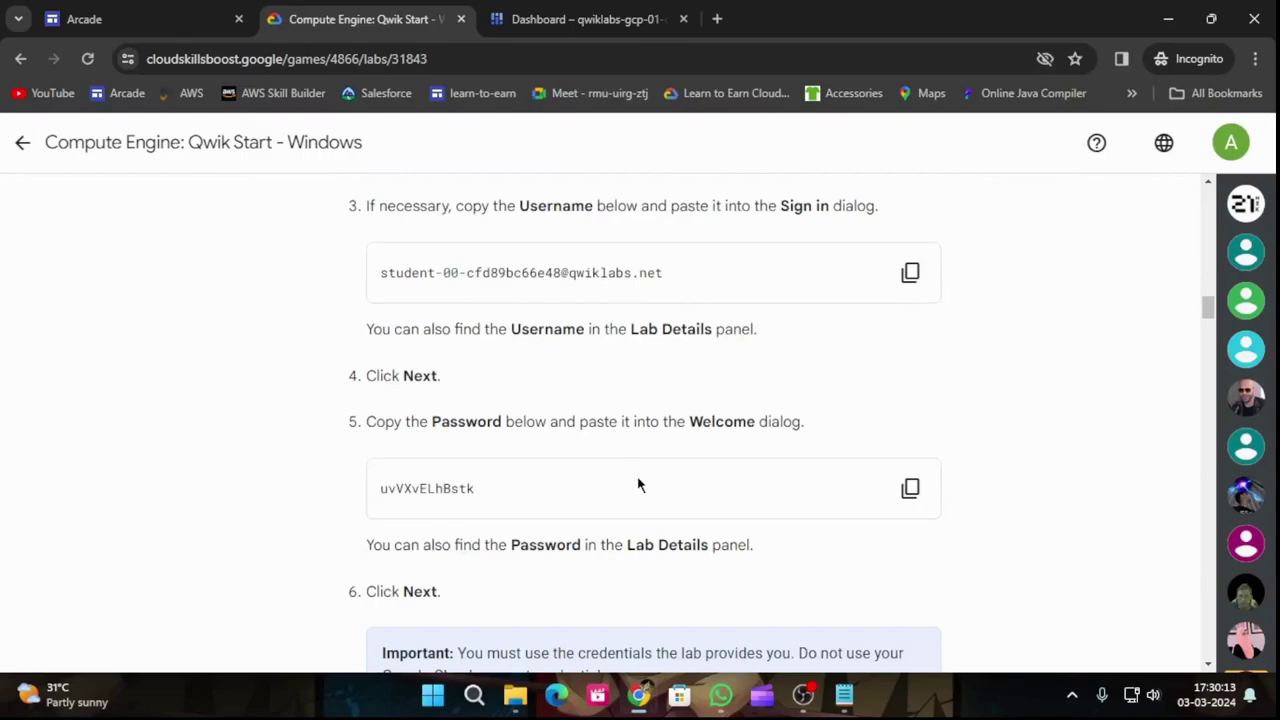
{"action": "scroll", "coordinate": [640, 485], "scroll_direction": "down", "scroll_amount": 8}
{"action": "scroll", "coordinate": [660, 460], "scroll_direction": "down", "scroll_amount": 7}
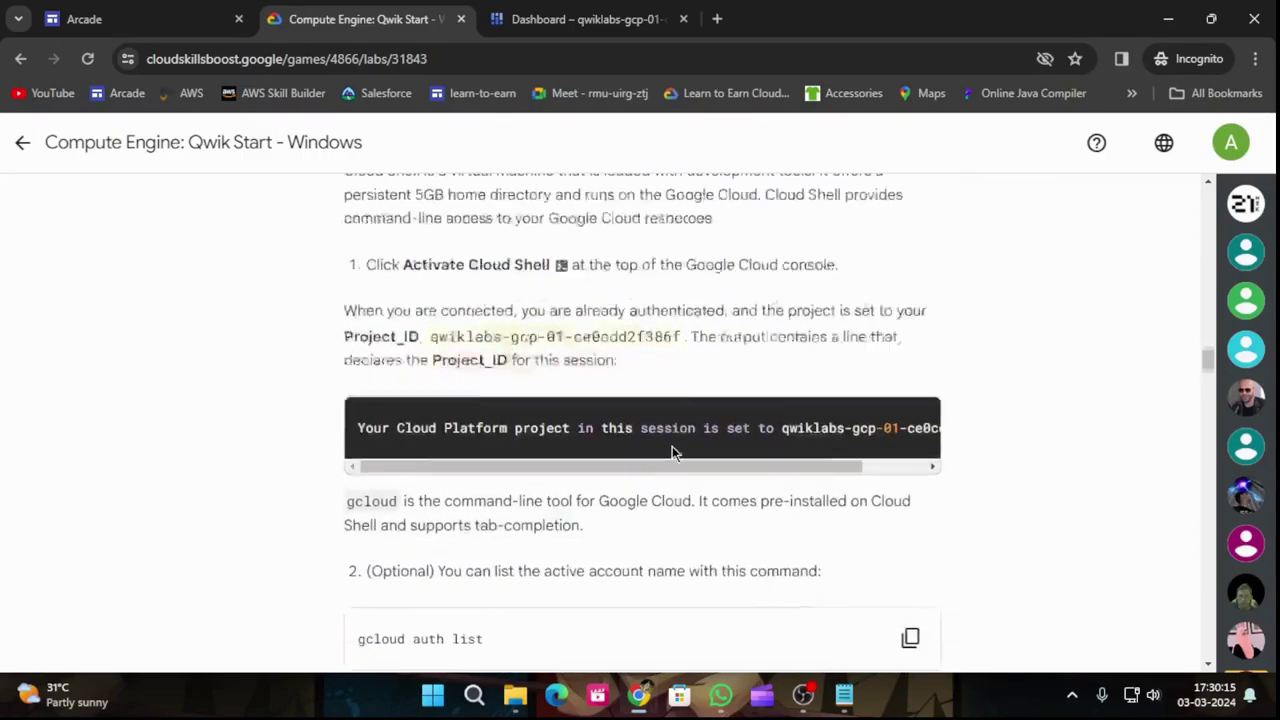
{"action": "scroll", "coordinate": [674, 449], "scroll_direction": "up", "scroll_amount": 1}
{"action": "left_click", "coordinate": [906, 401]}
Return to the Google Cloud console and activate Cloud Shell
{"action": "left_click", "coordinate": [607, 10]}
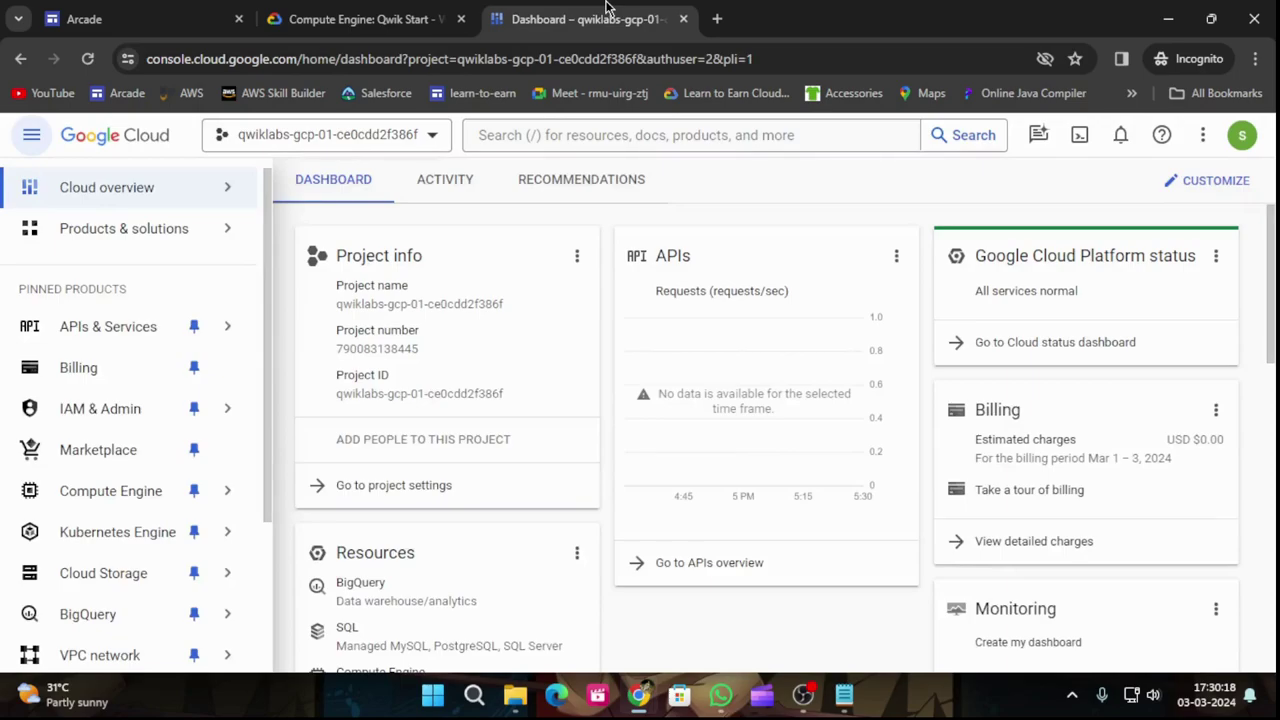
{"action": "left_click", "coordinate": [1078, 136]}
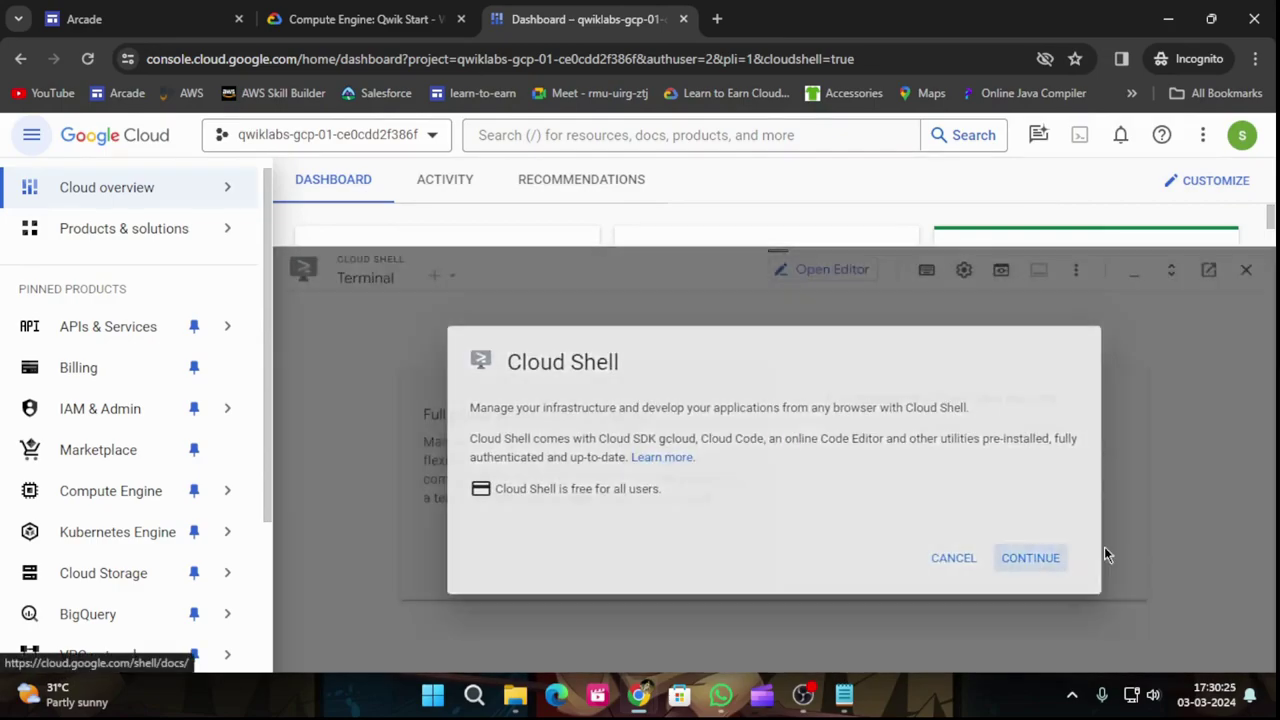
{"action": "left_click", "coordinate": [1040, 557]}
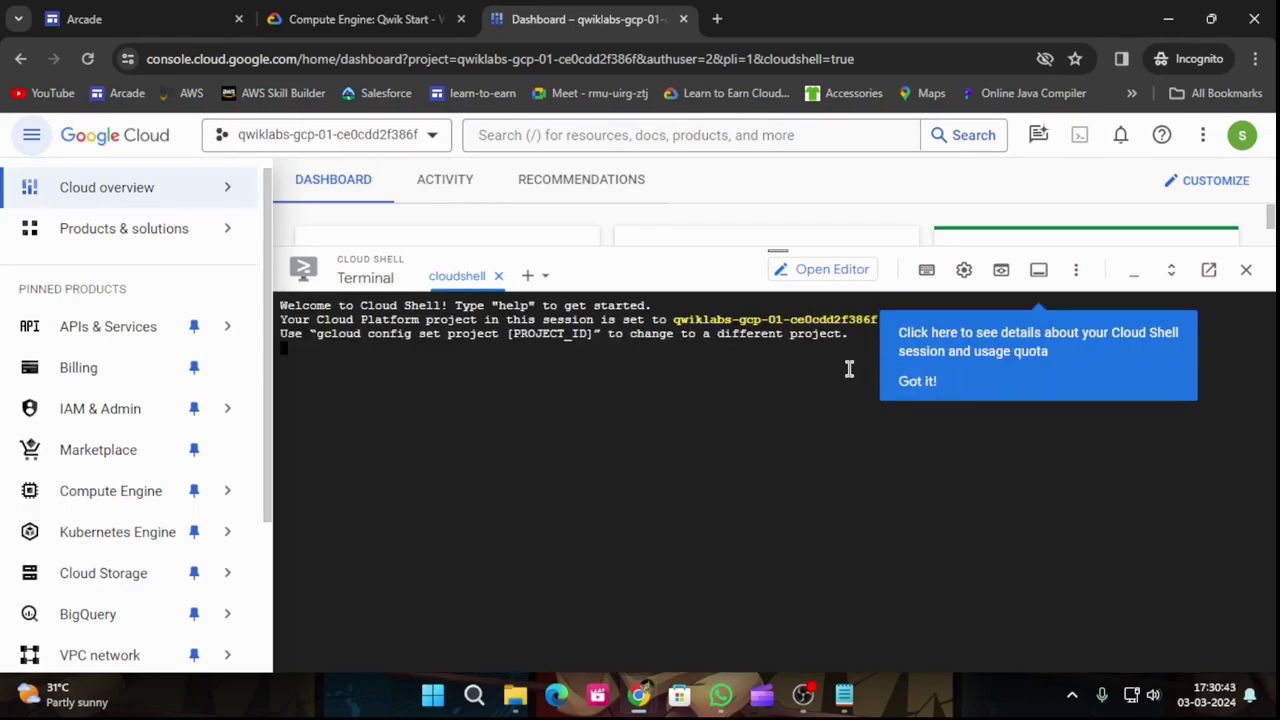
Run "gcloud auth list" in Cloud Shell and authorize Cloud Shell to use the account credentials
{"action": "left_click", "coordinate": [906, 392]}
{"action": "key", "text": "ctrl+v"}
{"action": "key", "text": "Return"}
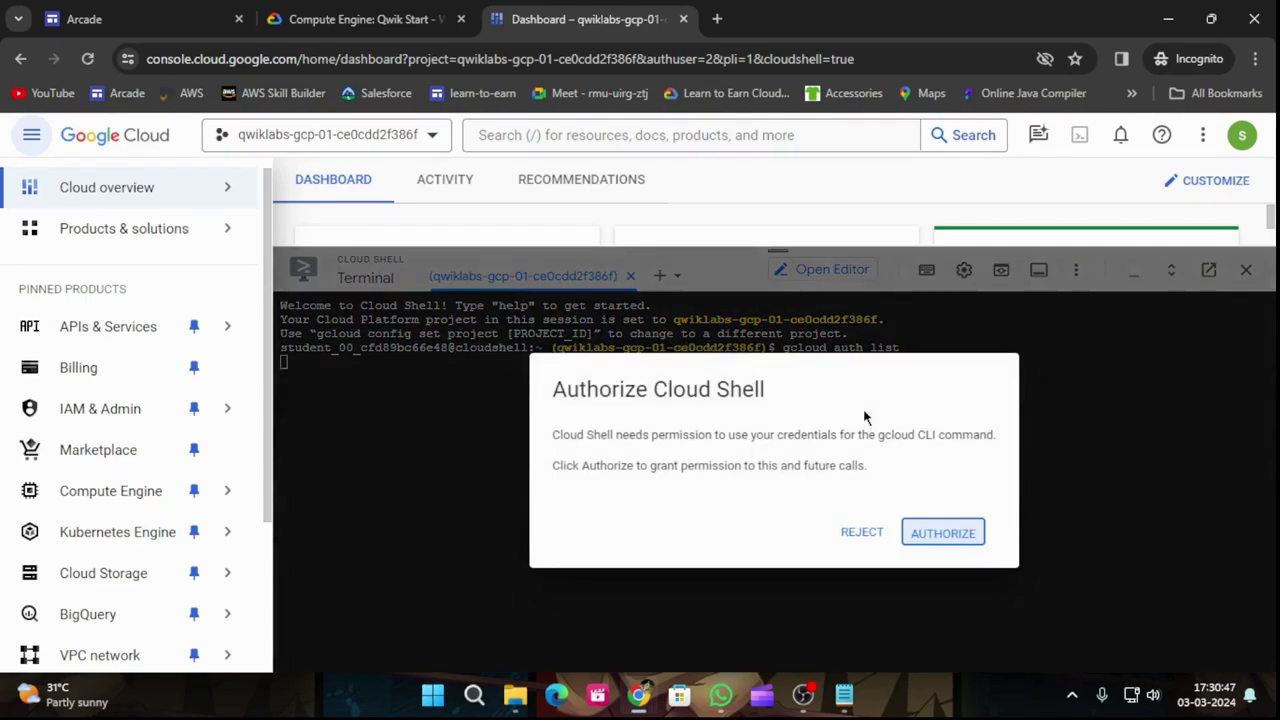
{"action": "left_click", "coordinate": [925, 536]}
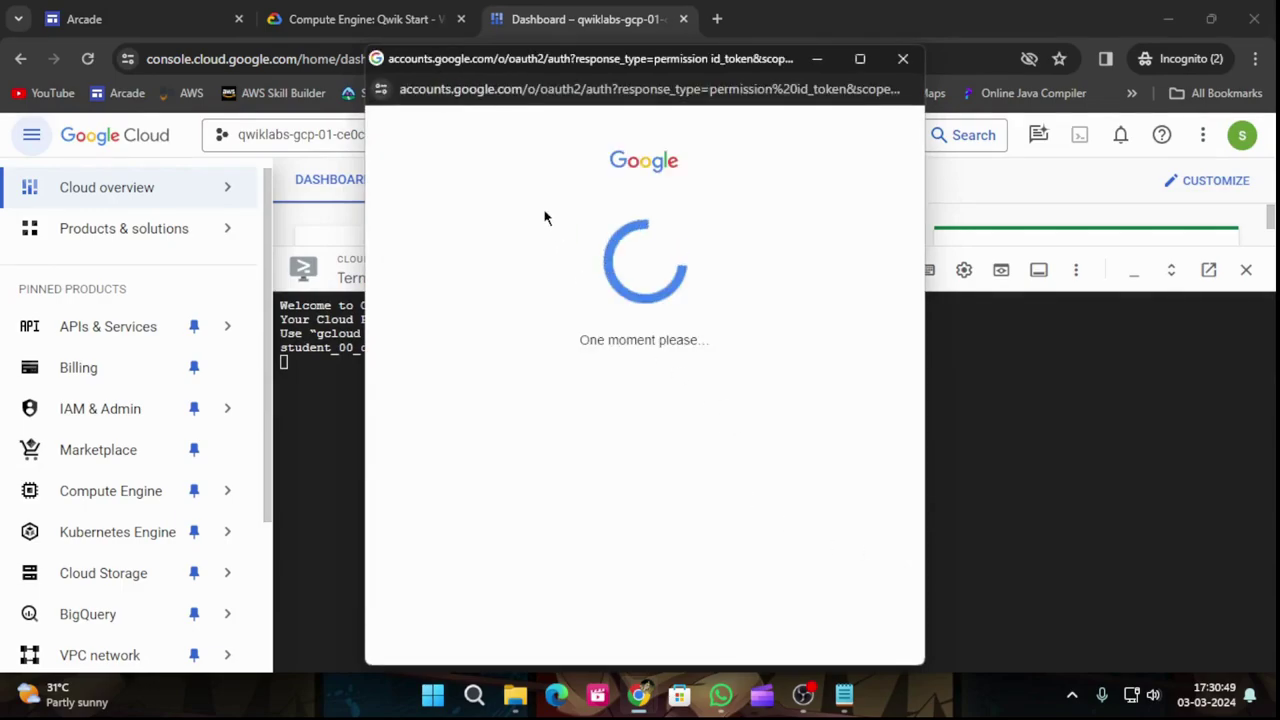
Copy "gcloud config list project" from the lab instructions and run it in Cloud Shell
{"action": "key", "text": "ctrl+shift+Tab"}
{"action": "scroll", "coordinate": [829, 391], "scroll_direction": "down", "scroll_amount": 4}
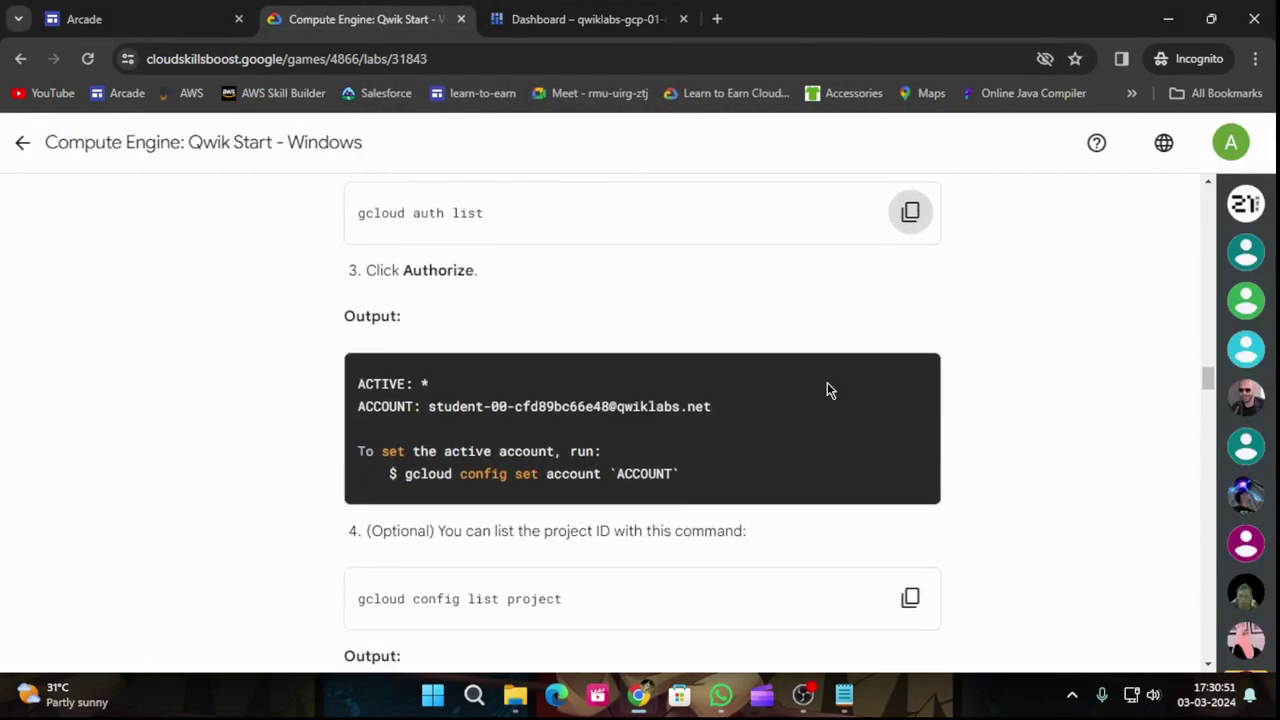
{"action": "left_click", "coordinate": [910, 410]}
{"action": "left_click", "coordinate": [517, 8]}
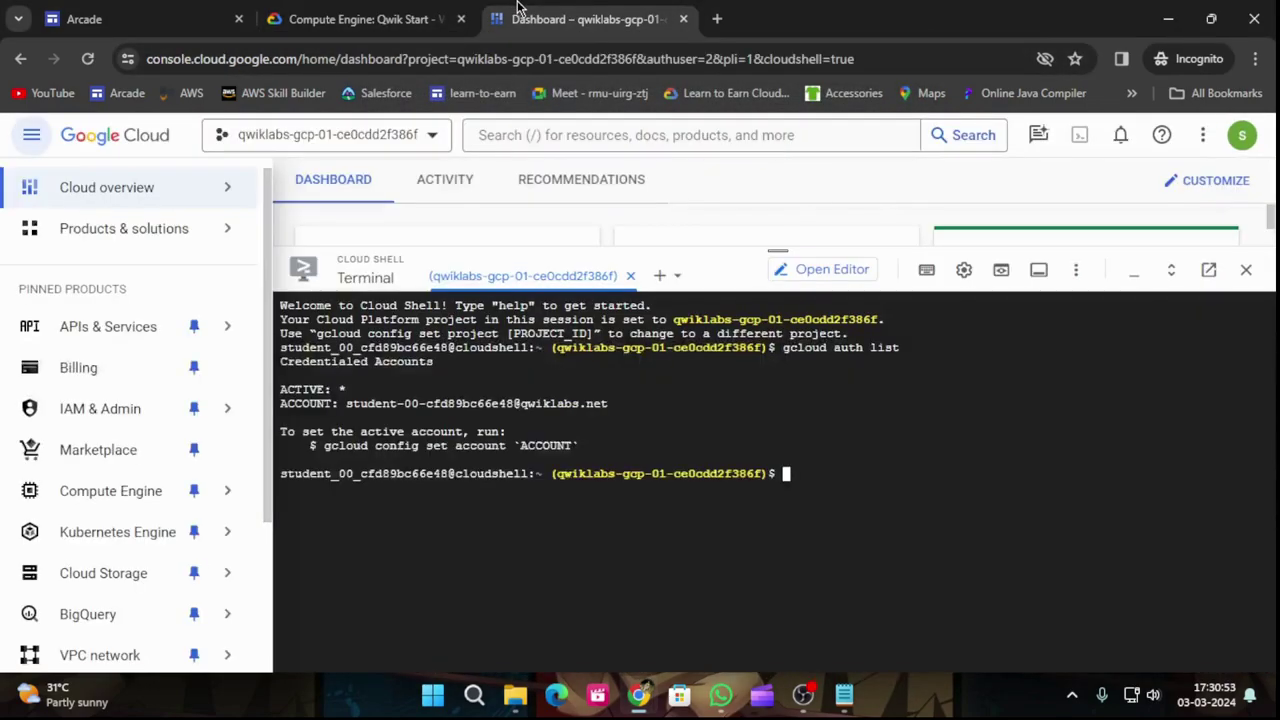
{"action": "key", "text": "ctrl+v"}
{"action": "key", "text": "Return"}
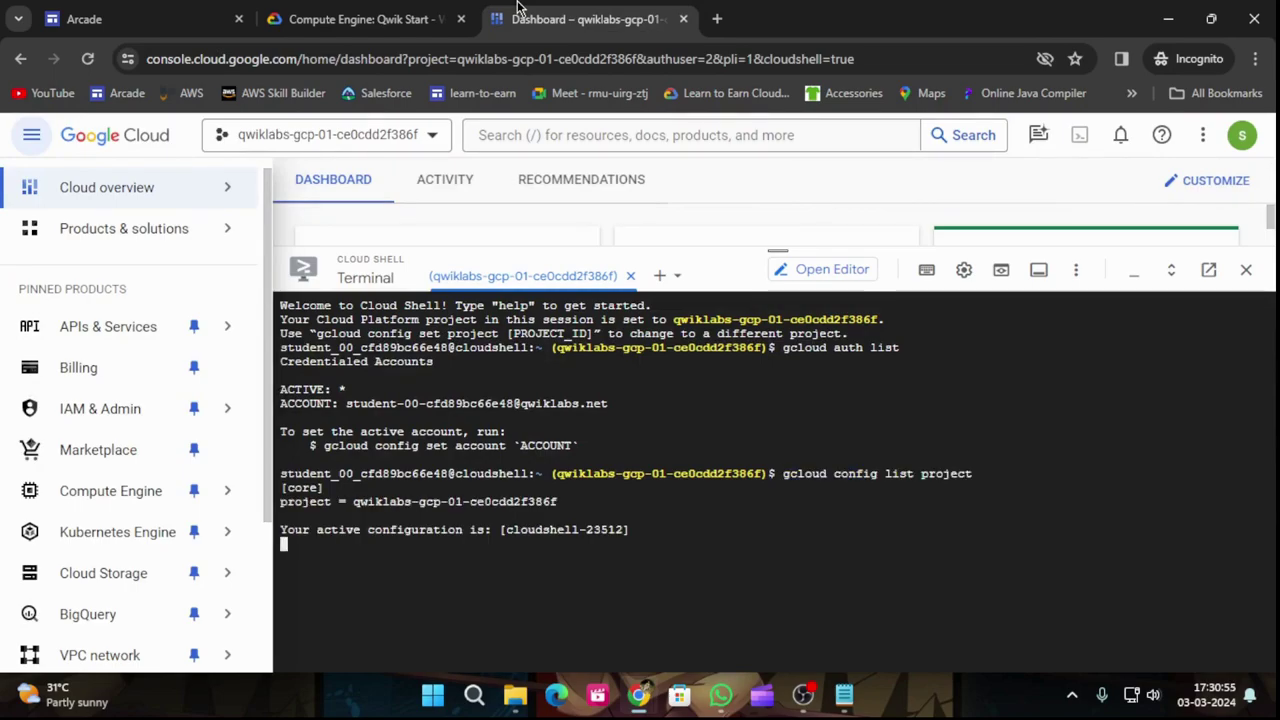
Following the lab's virtual machine section, shrink the Cloud Shell panel and open the Compute Engine form for a new VM instance
{"action": "left_click", "coordinate": [360, 12]}
{"action": "scroll", "coordinate": [708, 428], "scroll_direction": "down", "scroll_amount": 2}
{"action": "scroll", "coordinate": [708, 428], "scroll_direction": "down", "scroll_amount": 4}
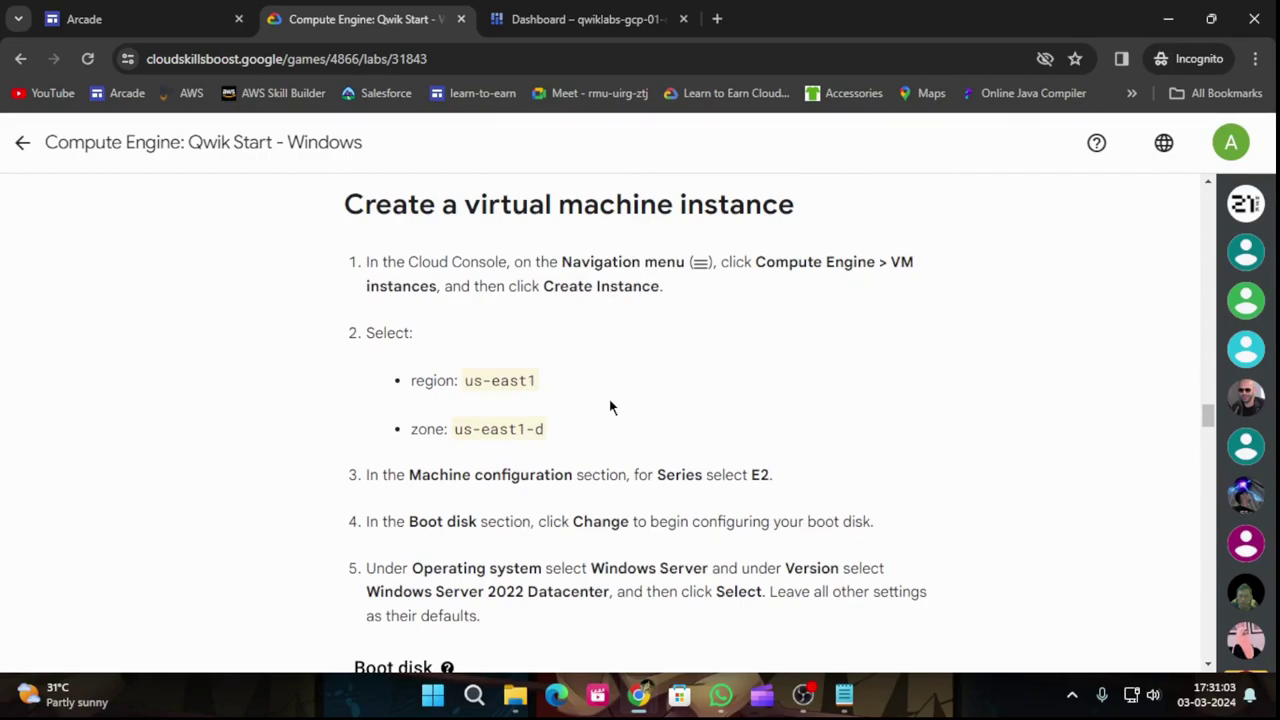
{"action": "left_click", "coordinate": [560, 19]}
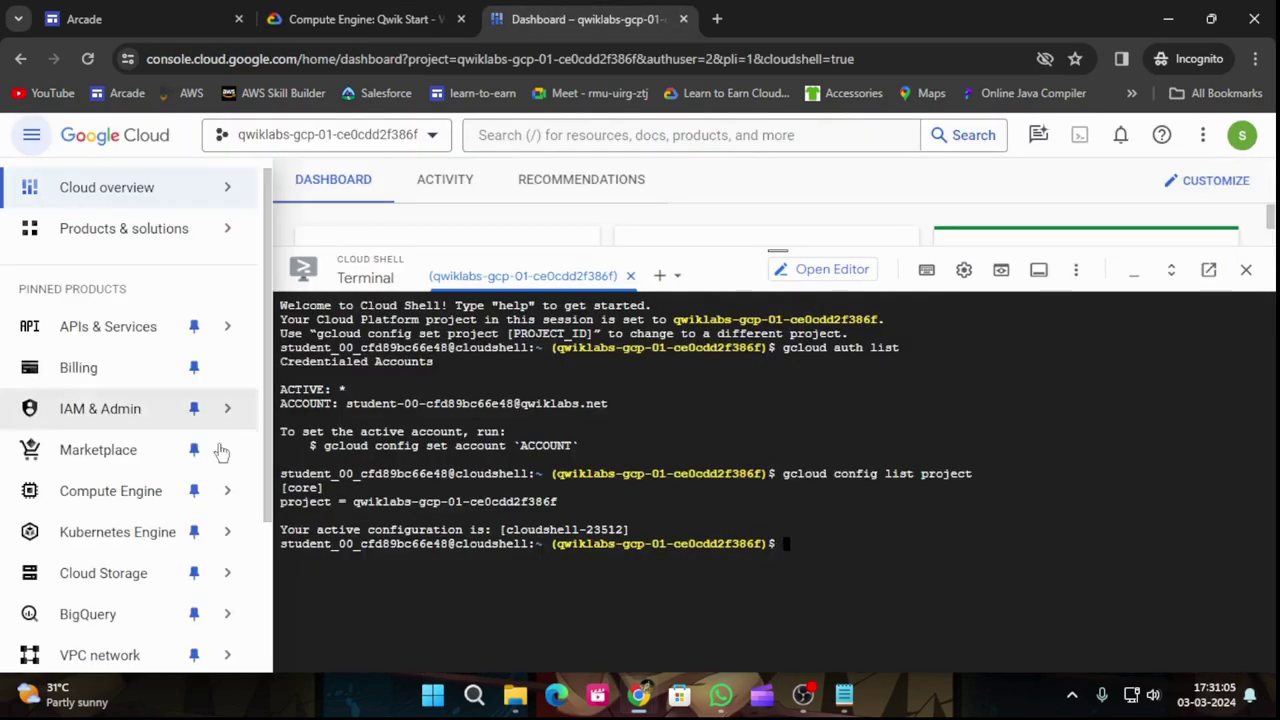
{"action": "mouse_move", "coordinate": [95, 510]}
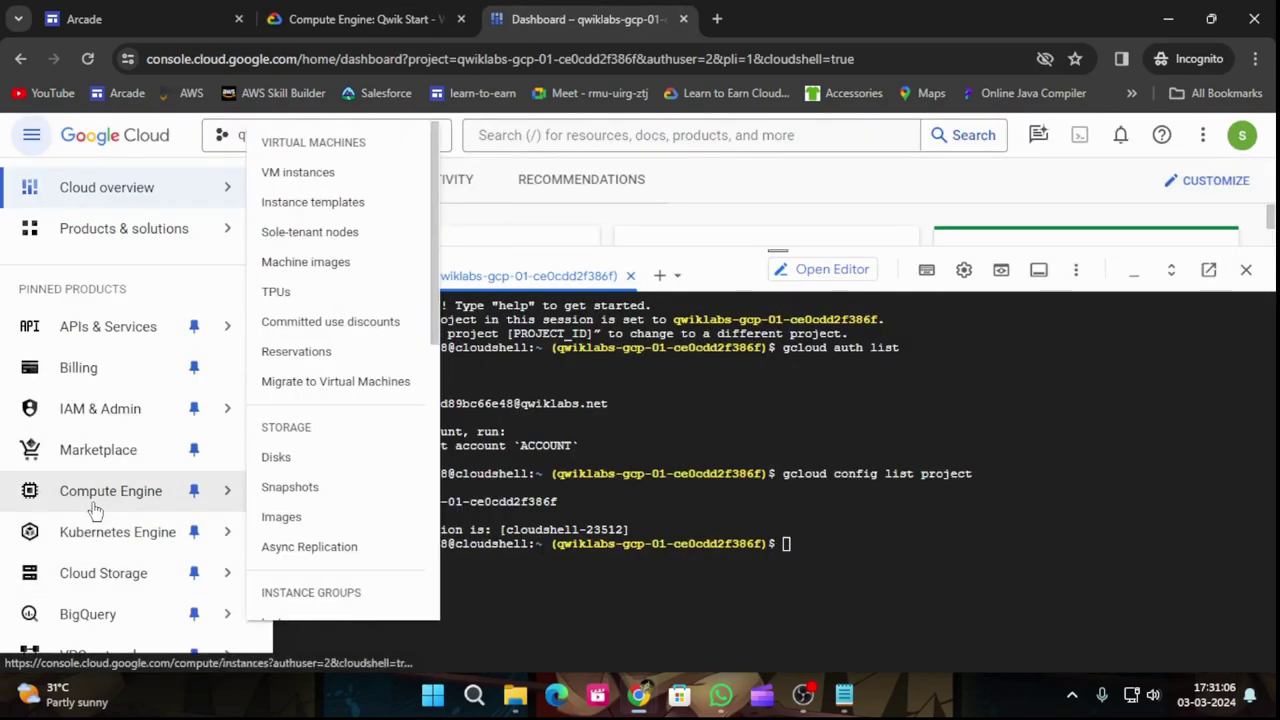
{"action": "left_click", "coordinate": [290, 172]}
{"action": "left_click_drag", "start_coordinate": [770, 258], "coordinate": [866, 563]}
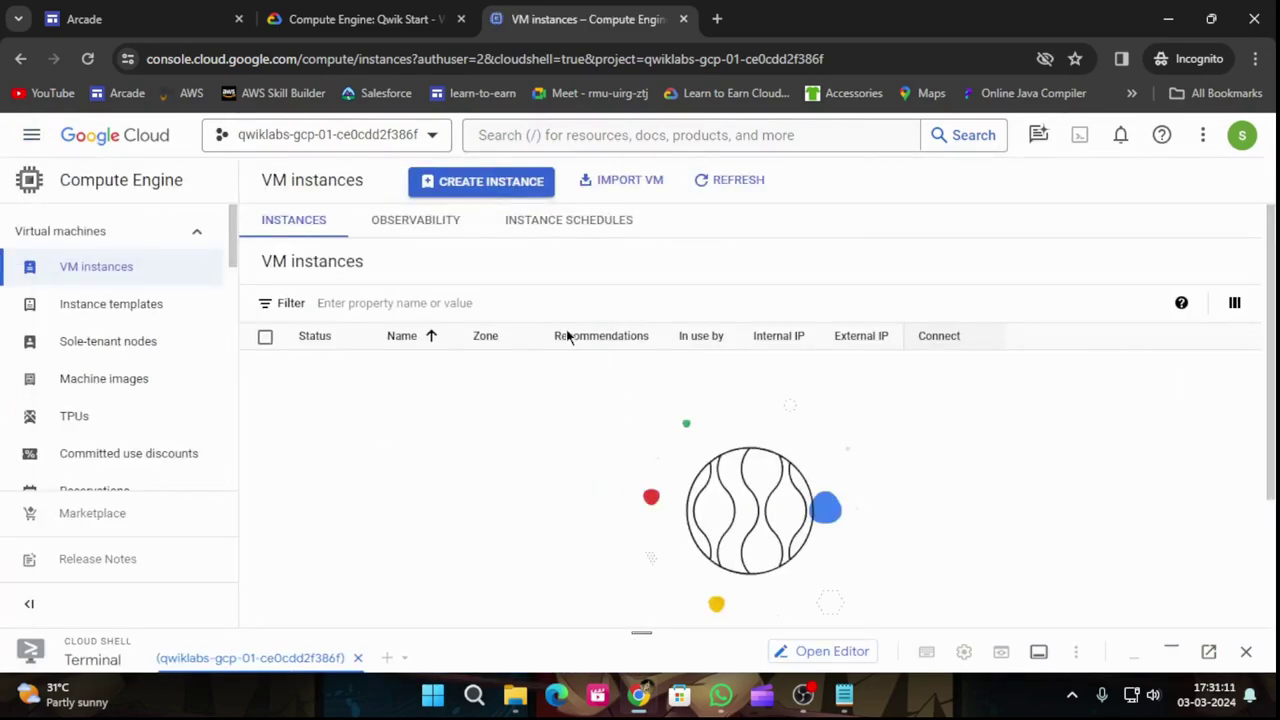
{"action": "left_click", "coordinate": [505, 186]}
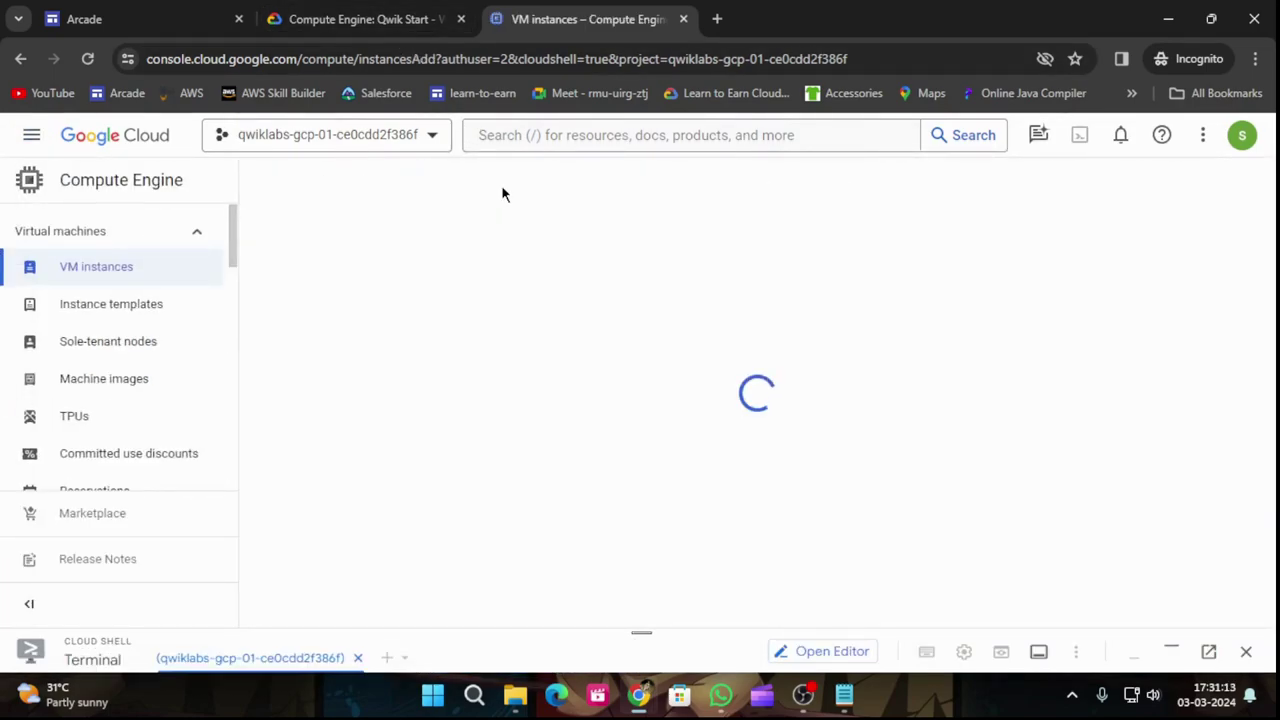
Review the lab's virtual machine requirements and name the new instance instance-1
{"action": "left_click", "coordinate": [357, 16]}
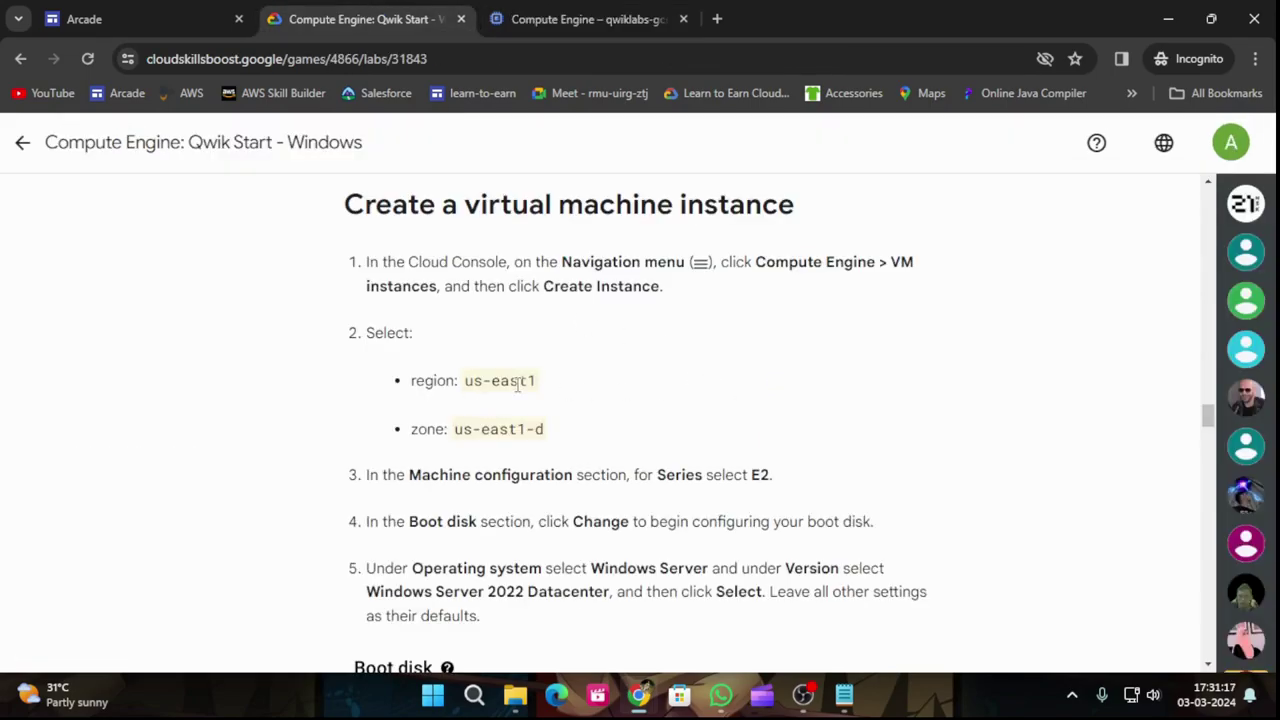
{"action": "scroll", "coordinate": [640, 415], "scroll_direction": "down", "scroll_amount": 3}
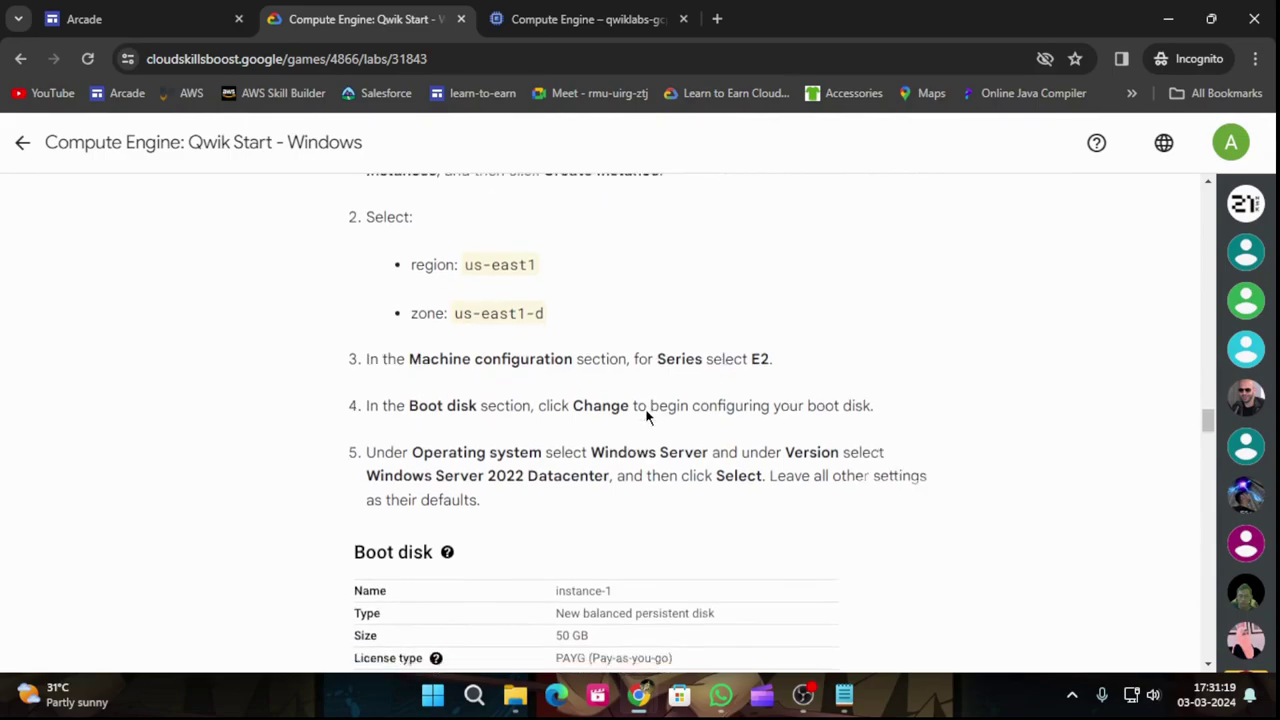
{"action": "scroll", "coordinate": [647, 405], "scroll_direction": "down", "scroll_amount": 3}
{"action": "scroll", "coordinate": [647, 405], "scroll_direction": "up", "scroll_amount": 6}
{"action": "scroll", "coordinate": [651, 420], "scroll_direction": "up", "scroll_amount": 1}
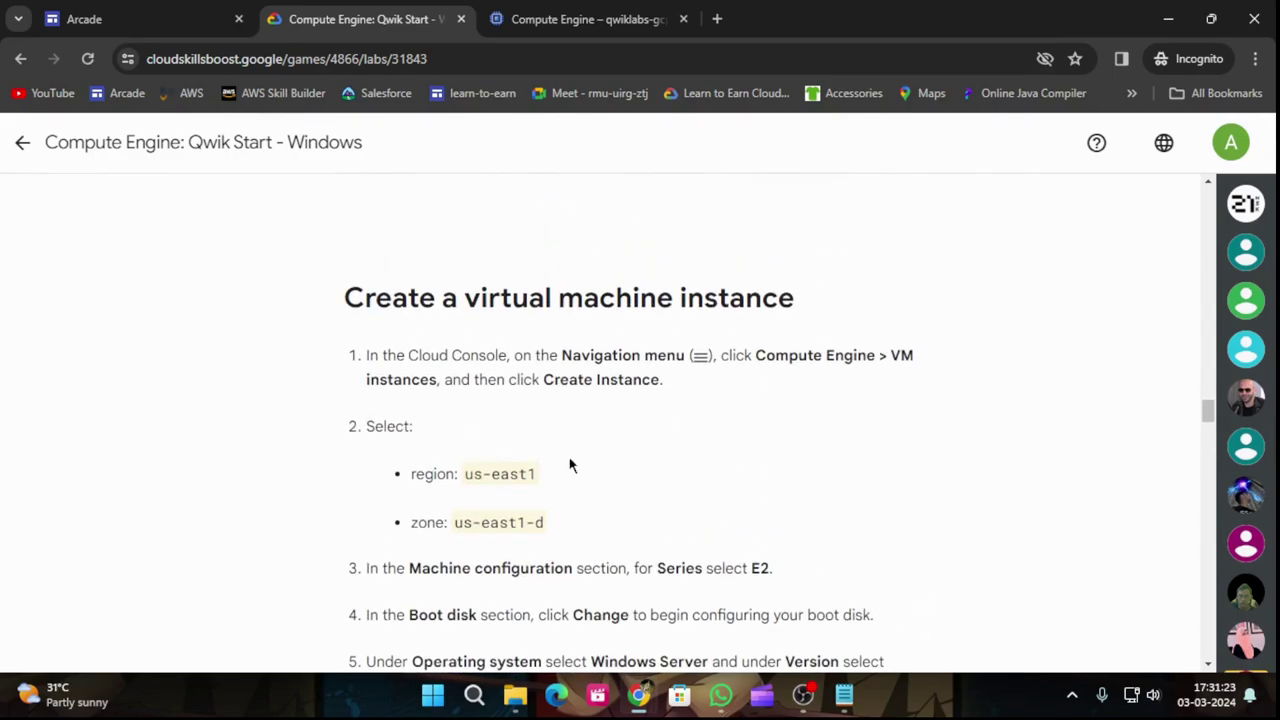
{"action": "left_click", "coordinate": [600, 19]}
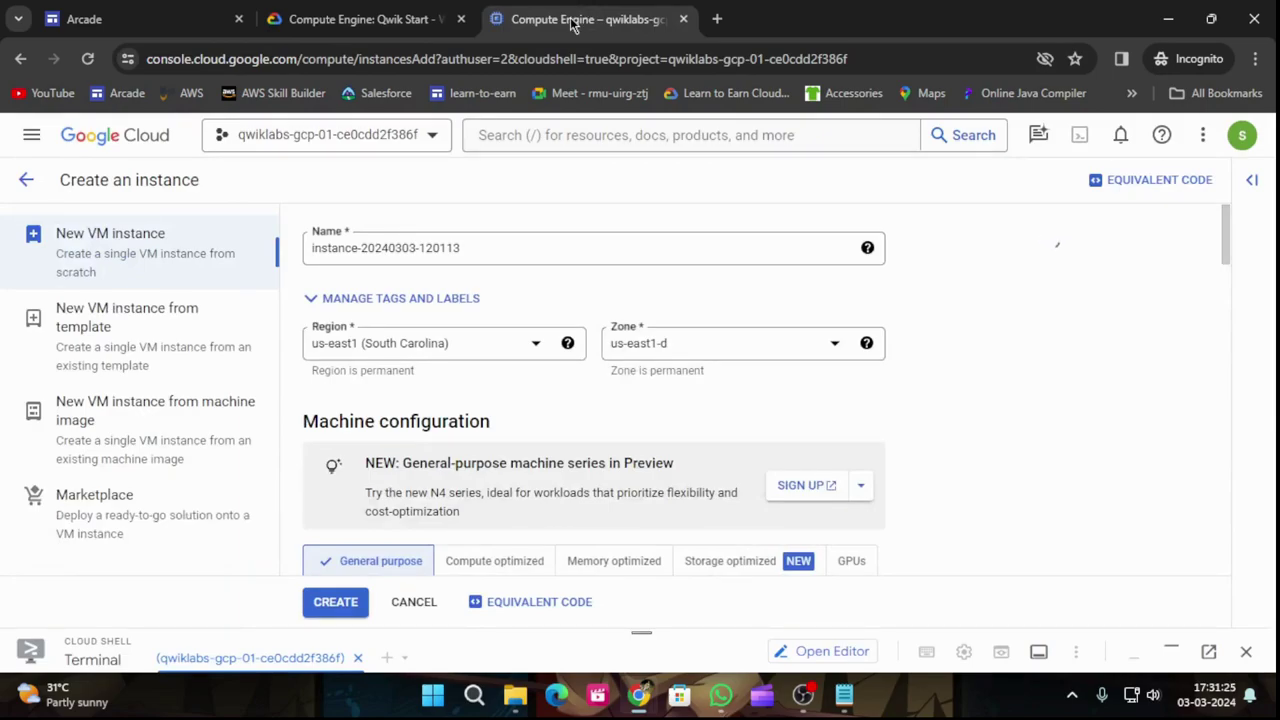
{"action": "left_click", "coordinate": [503, 246]}
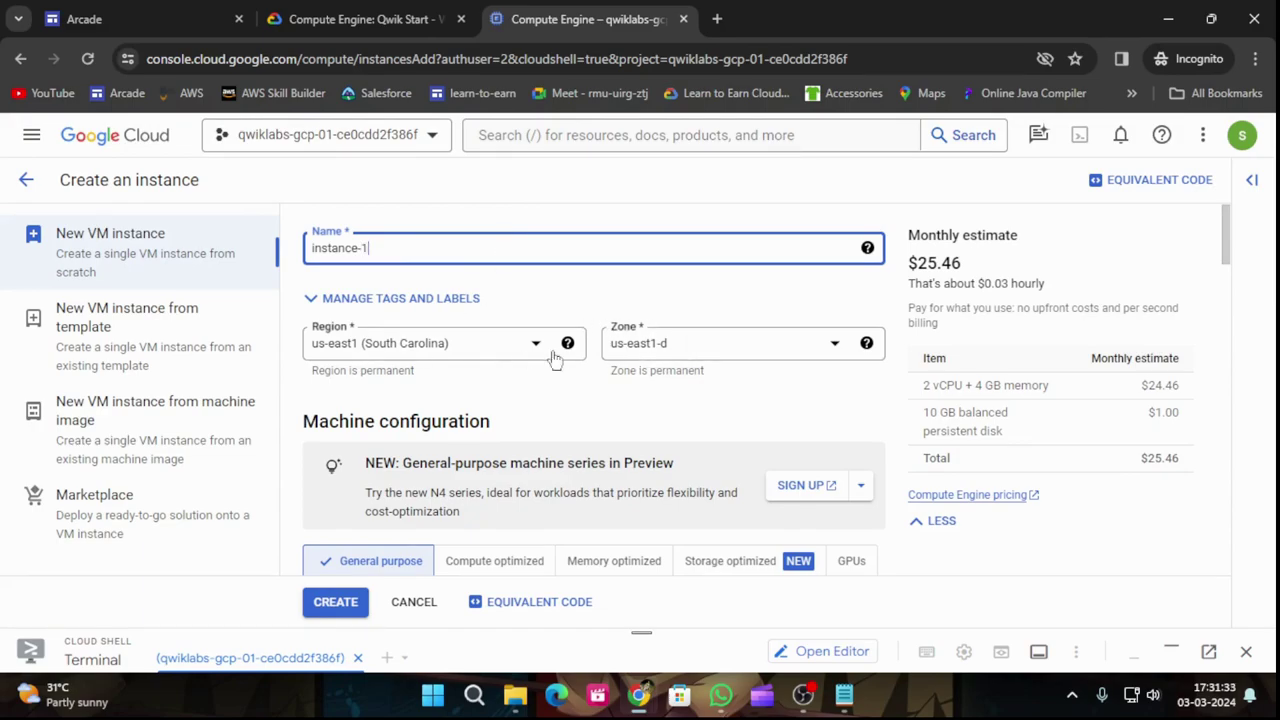
Check the new instance's region, zone and machine series against the lab instructions
{"action": "left_click", "coordinate": [441, 33]}
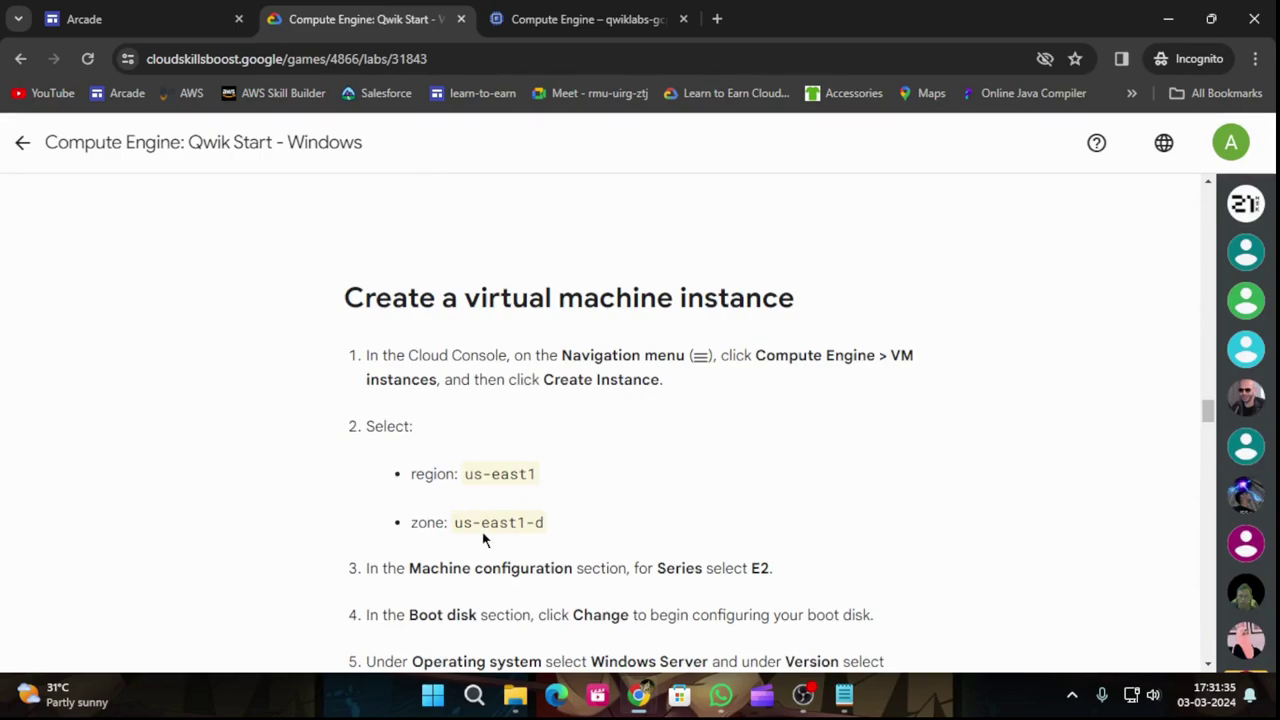
{"action": "scroll", "coordinate": [625, 470], "scroll_direction": "down", "scroll_amount": 2}
{"action": "scroll", "coordinate": [600, 420], "scroll_direction": "down", "scroll_amount": 1}
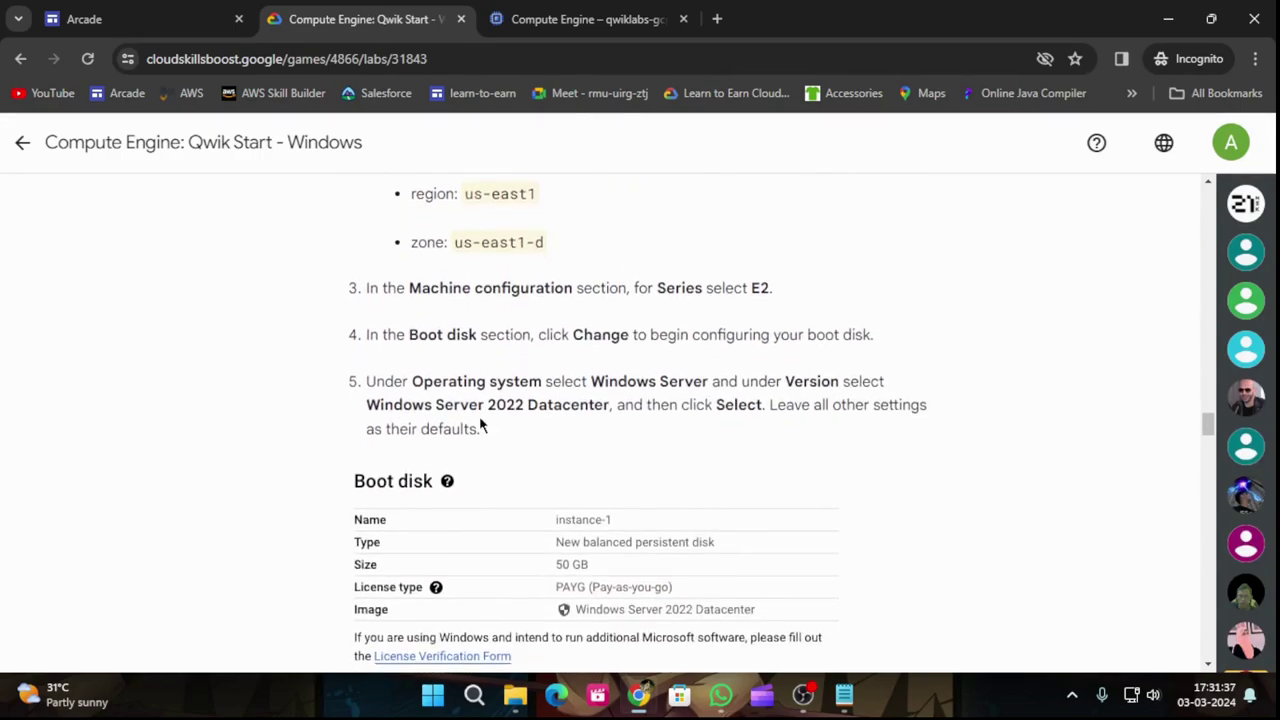
{"action": "left_click", "coordinate": [586, 19]}
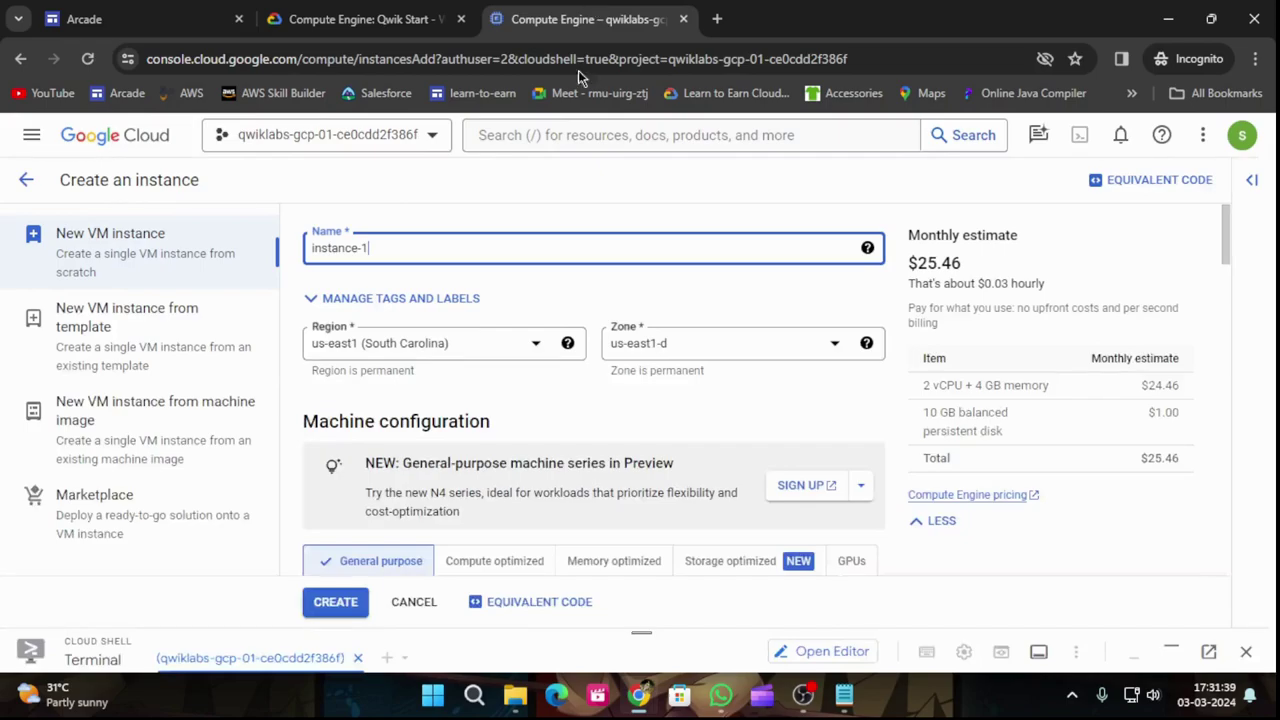
{"action": "scroll", "coordinate": [436, 390], "scroll_direction": "down", "scroll_amount": 3}
{"action": "scroll", "coordinate": [440, 400], "scroll_direction": "down", "scroll_amount": 5}
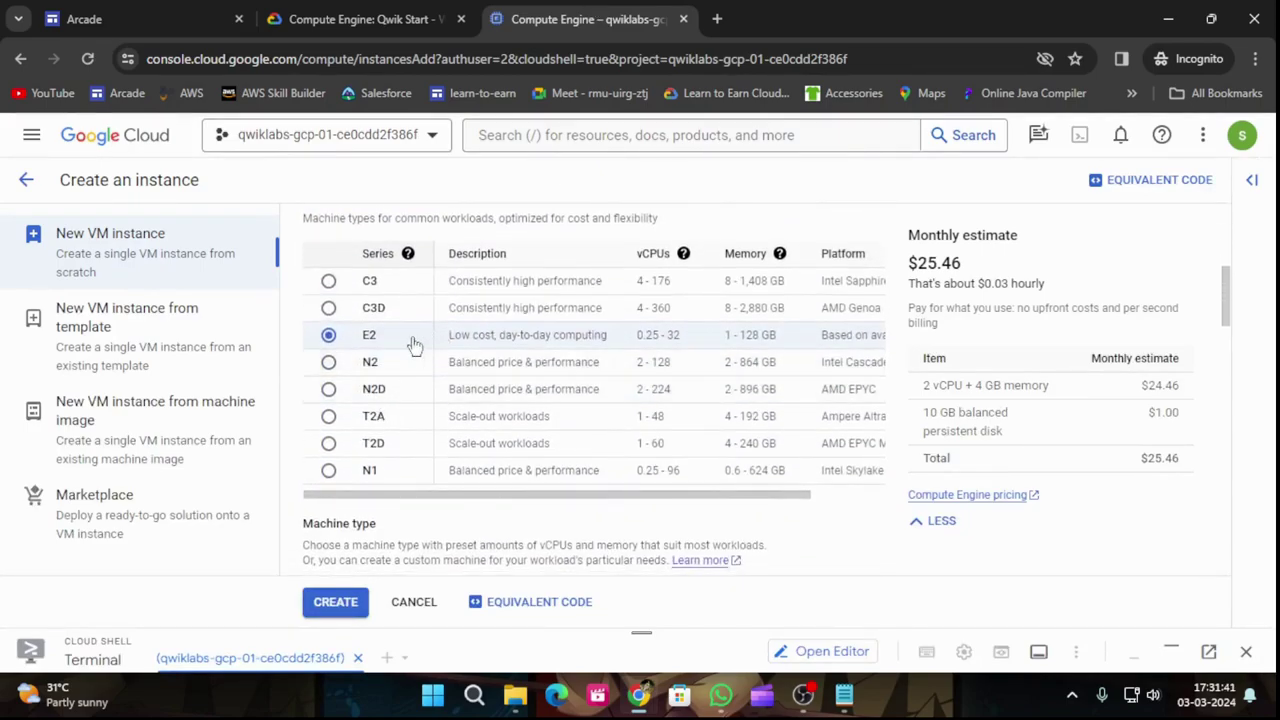
{"action": "scroll", "coordinate": [455, 407], "scroll_direction": "down", "scroll_amount": 5}
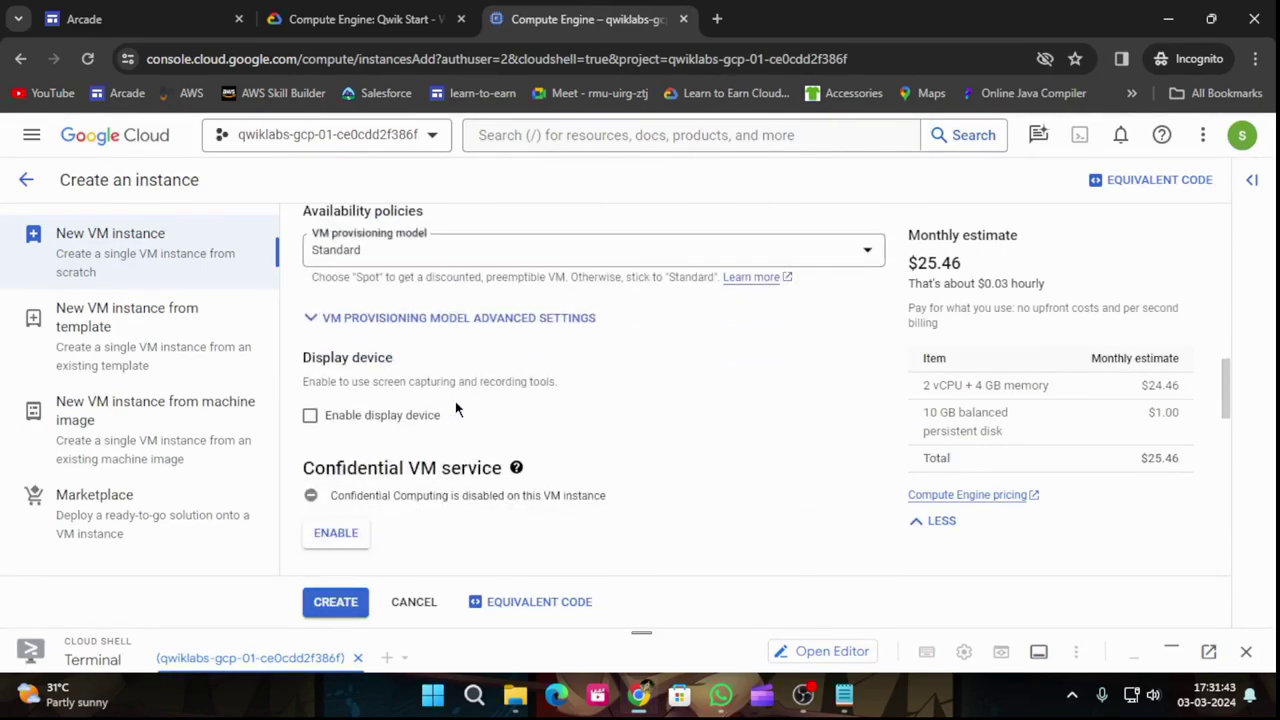
{"action": "scroll", "coordinate": [455, 407], "scroll_direction": "down", "scroll_amount": 1}
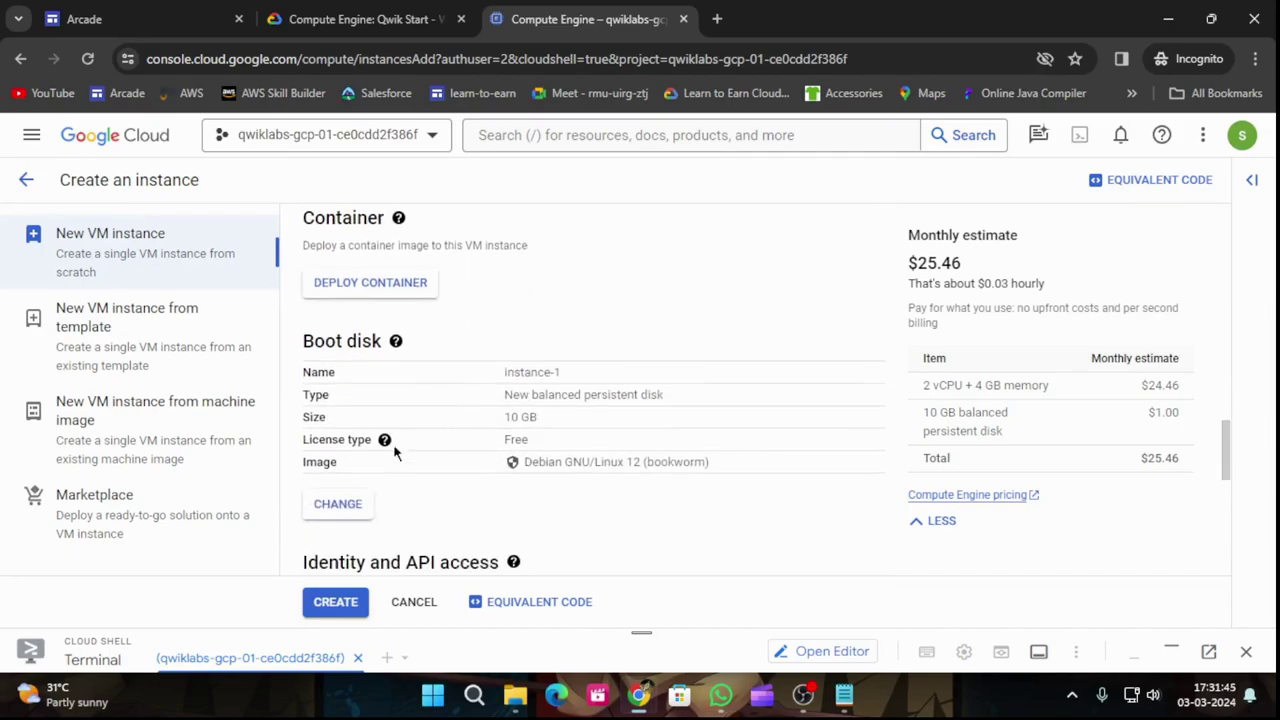
Open the new instance's boot disk settings and review the lab's boot disk requirements
{"action": "left_click", "coordinate": [362, 511]}
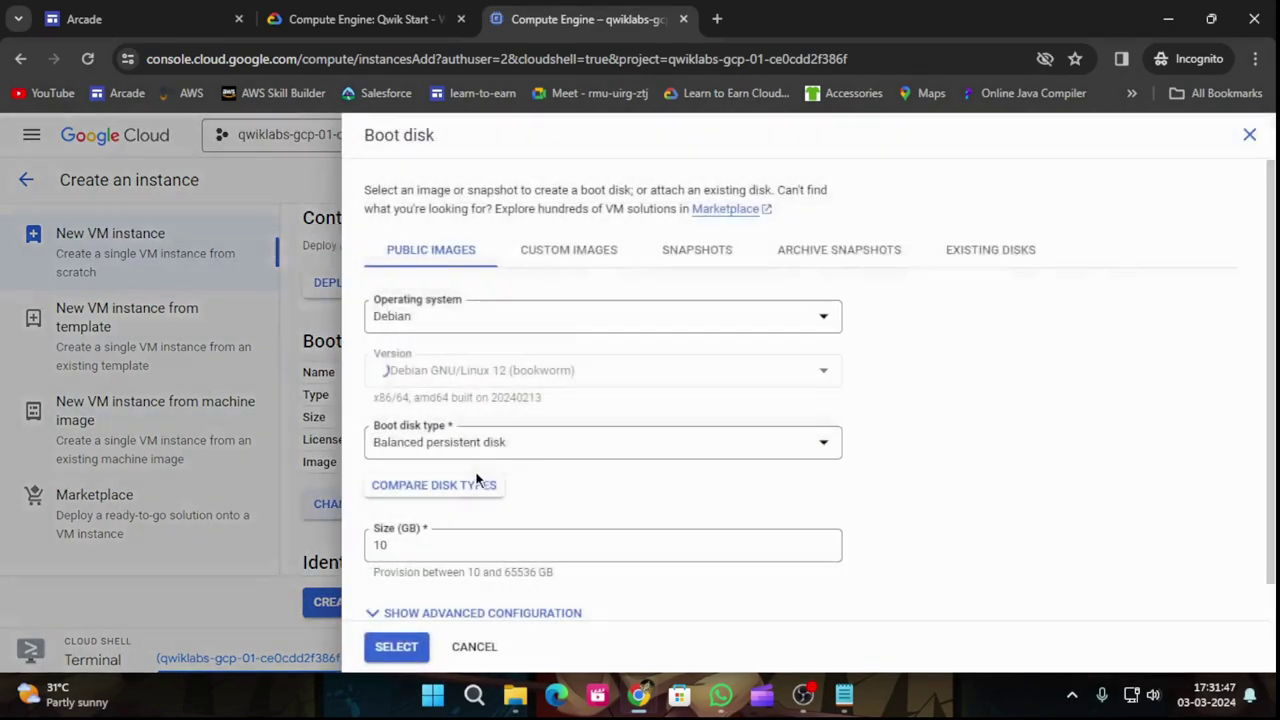
{"action": "left_click", "coordinate": [432, 10]}
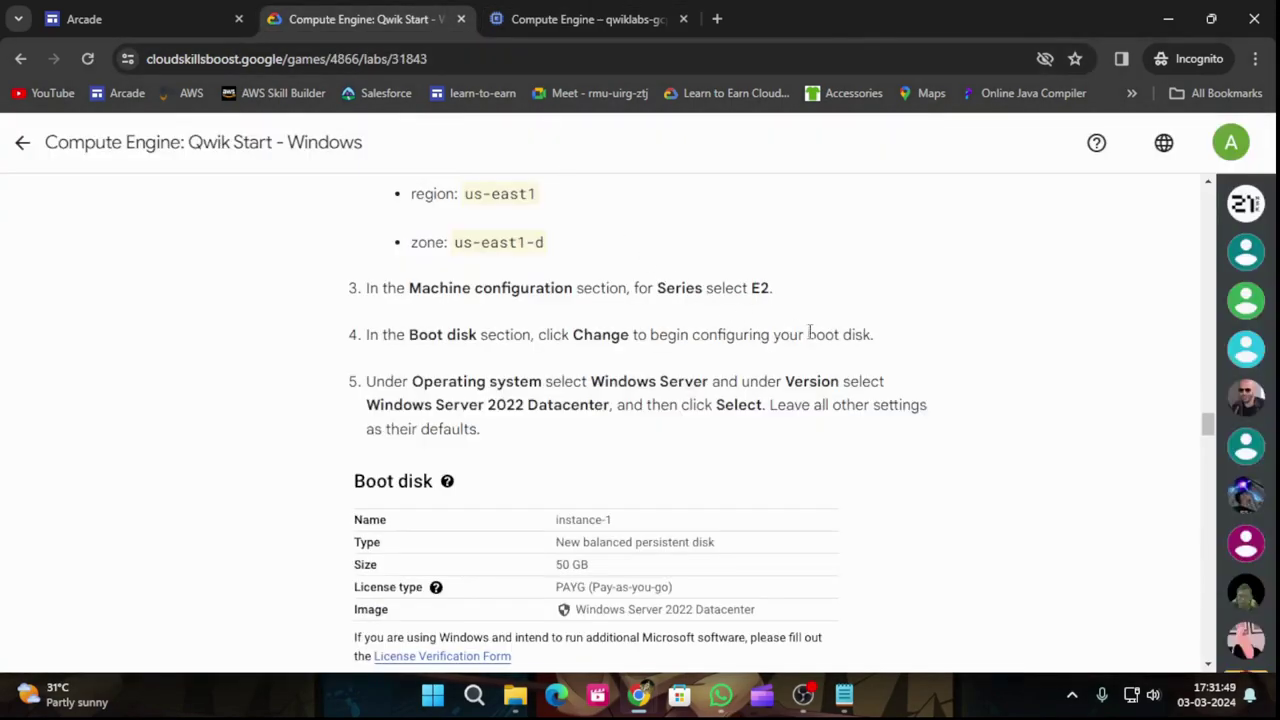
{"action": "scroll", "coordinate": [823, 337], "scroll_direction": "down", "scroll_amount": 2}
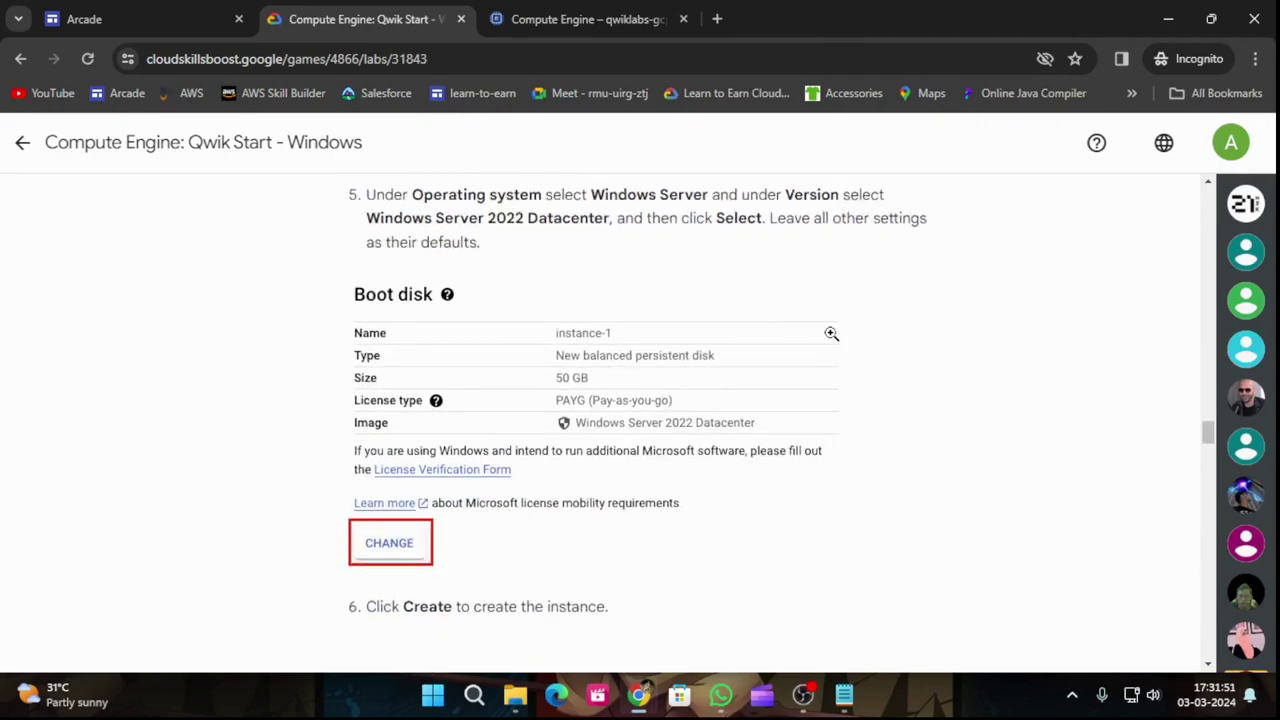
{"action": "scroll", "coordinate": [831, 333], "scroll_direction": "up", "scroll_amount": 1}
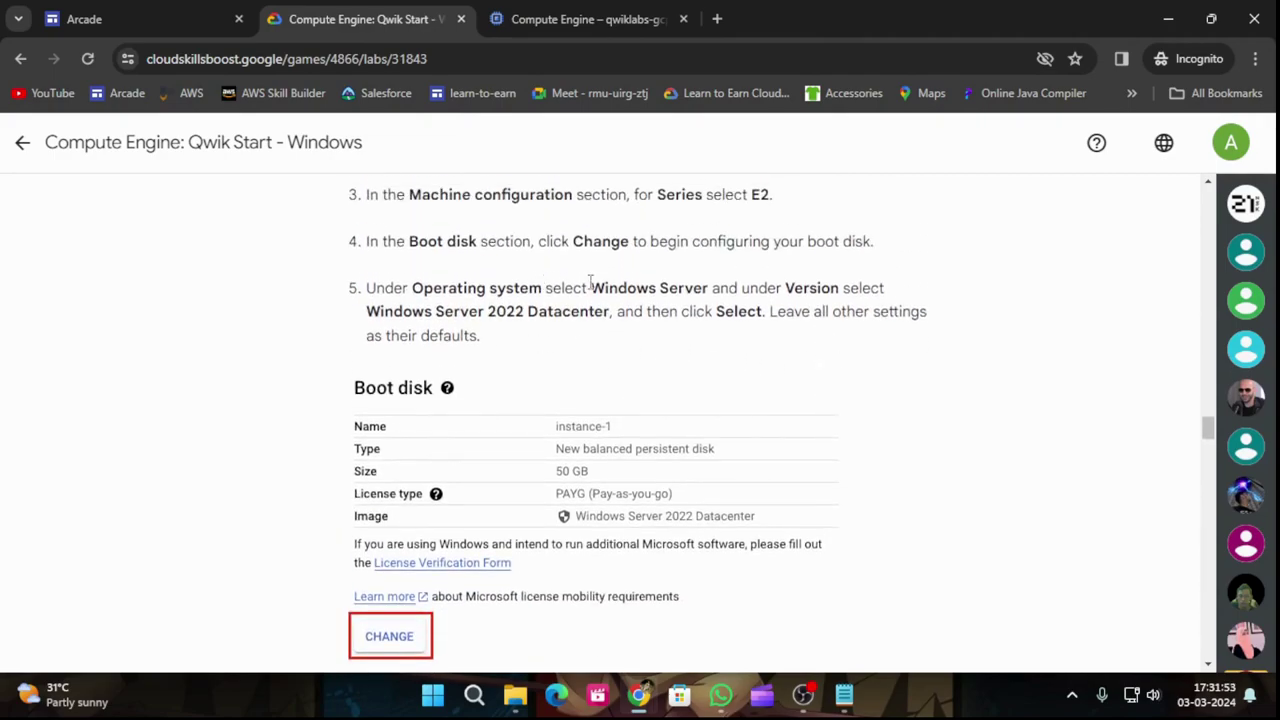
Set the boot disk's operating system to Windows Server
{"action": "left_click", "coordinate": [545, 18]}
{"action": "left_click", "coordinate": [465, 320]}
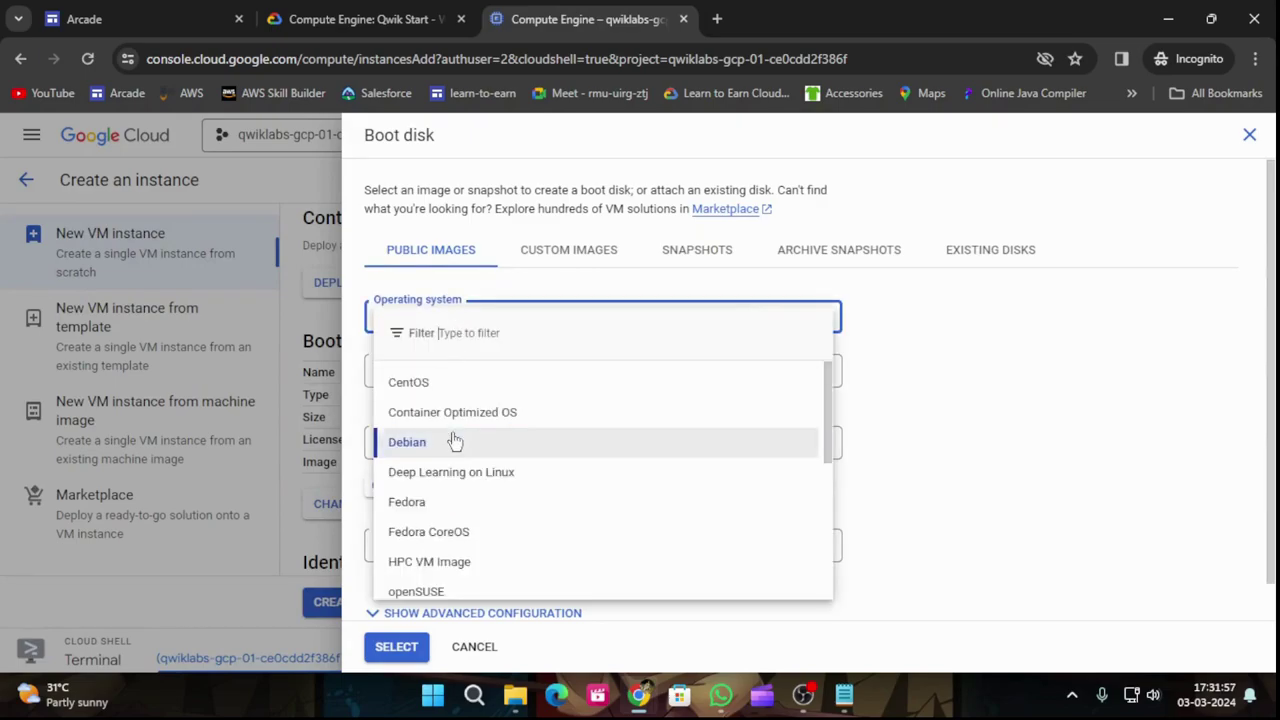
{"action": "scroll", "coordinate": [463, 495], "scroll_direction": "down", "scroll_amount": 2}
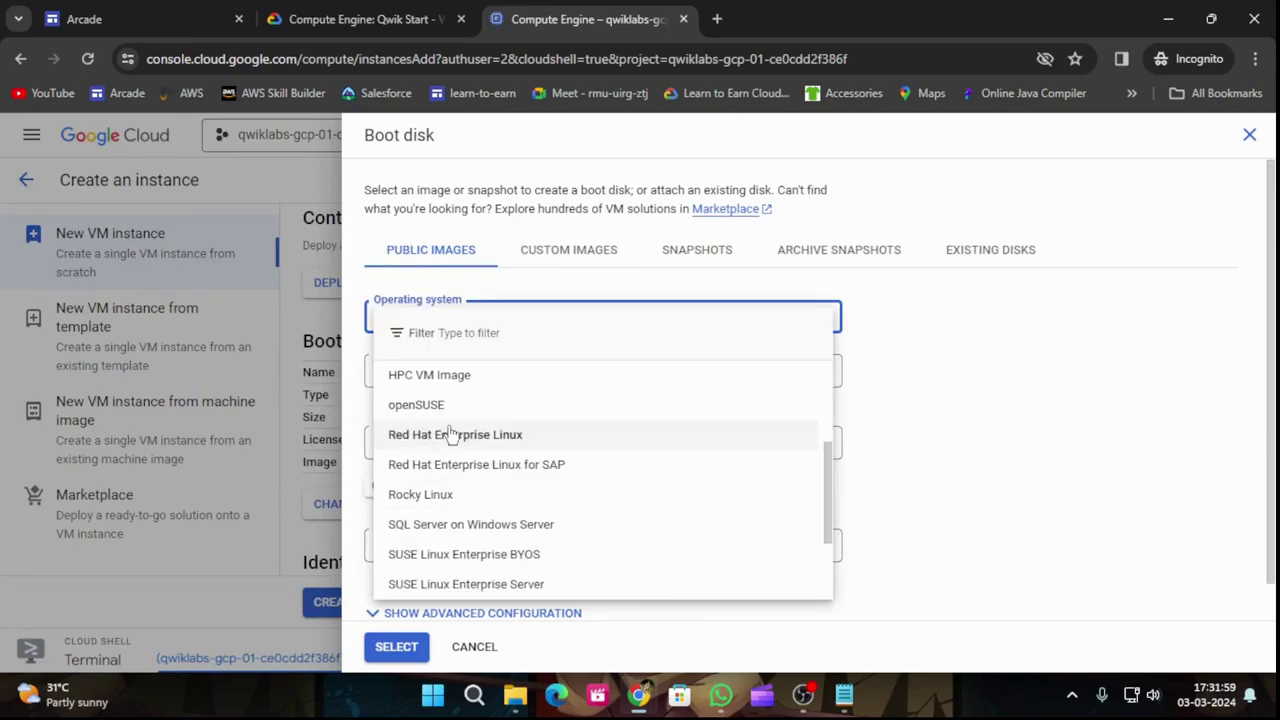
{"action": "scroll", "coordinate": [430, 440], "scroll_direction": "down", "scroll_amount": 1}
{"action": "scroll", "coordinate": [440, 540], "scroll_direction": "up", "scroll_amount": 1}
{"action": "scroll", "coordinate": [450, 528], "scroll_direction": "up", "scroll_amount": 1}
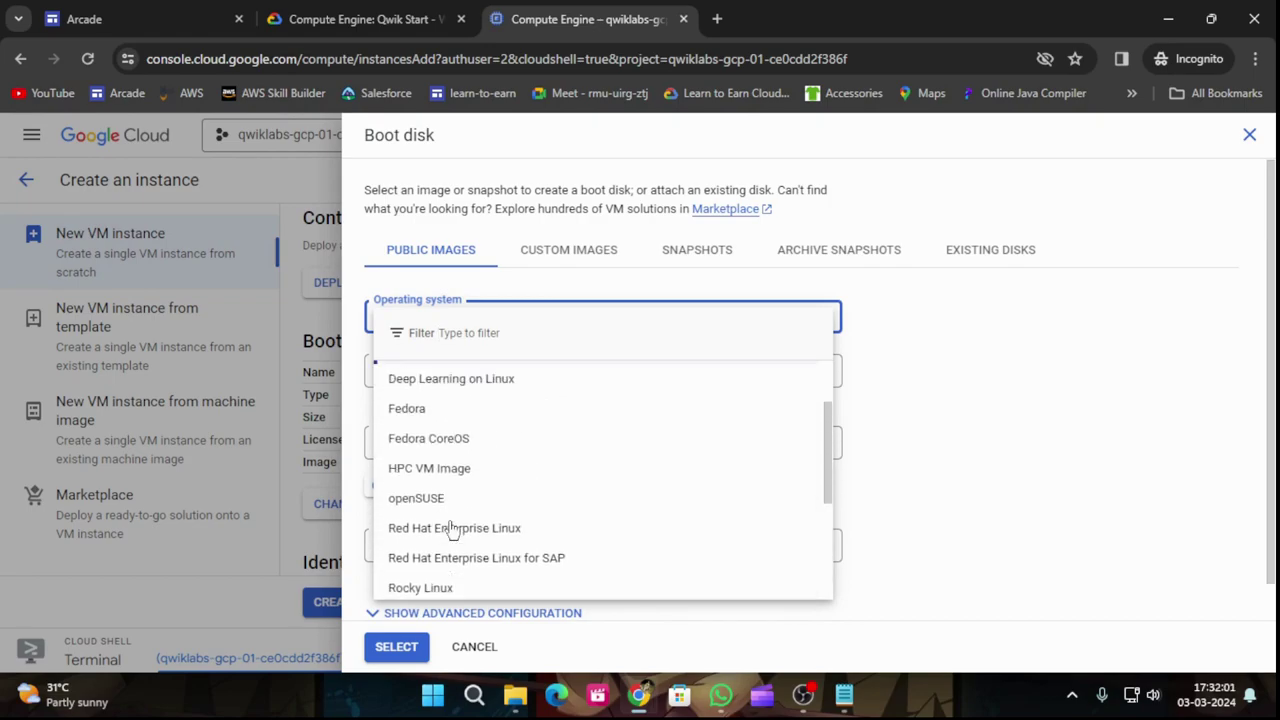
{"action": "scroll", "coordinate": [450, 528], "scroll_direction": "up", "scroll_amount": 1}
{"action": "scroll", "coordinate": [455, 517], "scroll_direction": "down", "scroll_amount": 2}
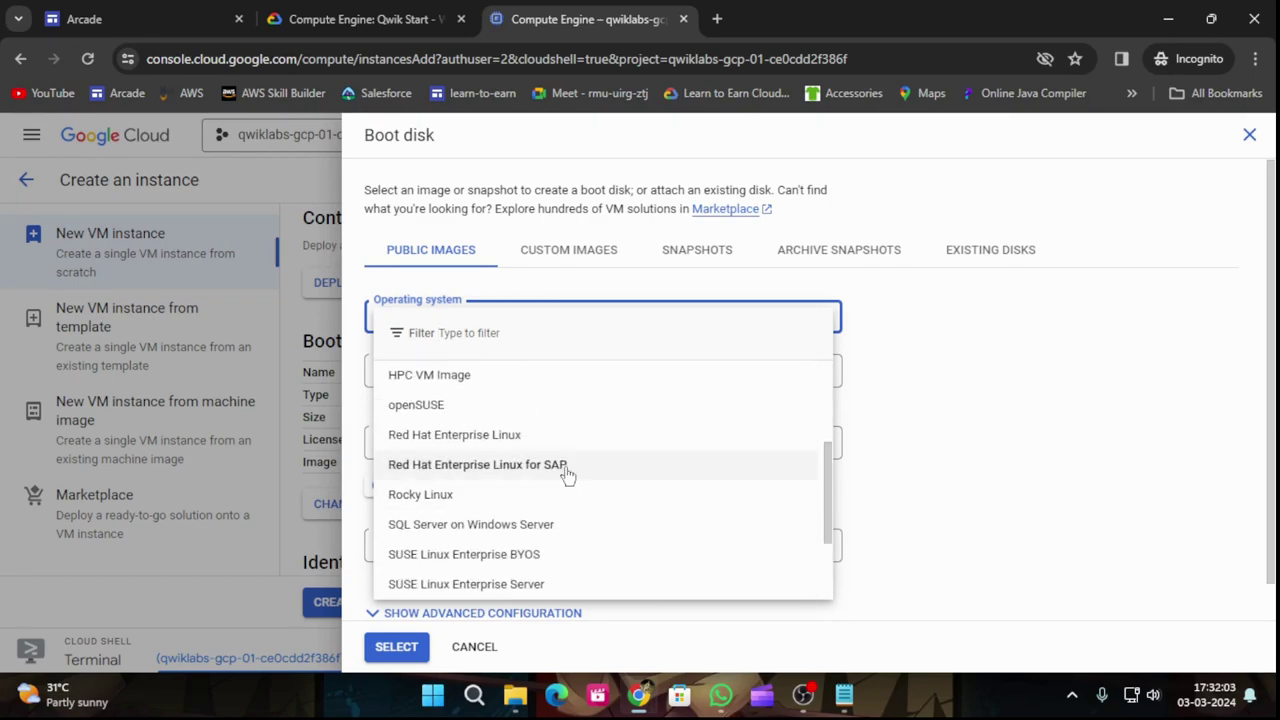
{"action": "scroll", "coordinate": [567, 476], "scroll_direction": "up", "scroll_amount": 2}
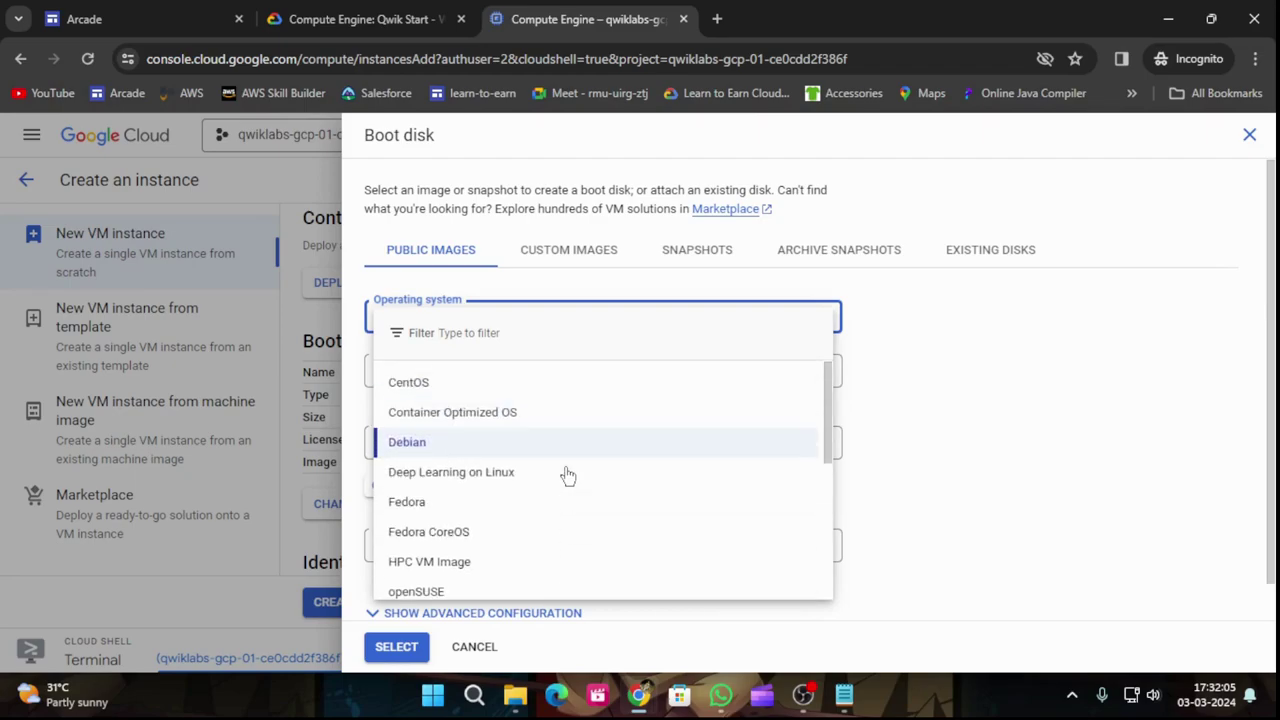
{"action": "scroll", "coordinate": [567, 476], "scroll_direction": "down", "scroll_amount": 3}
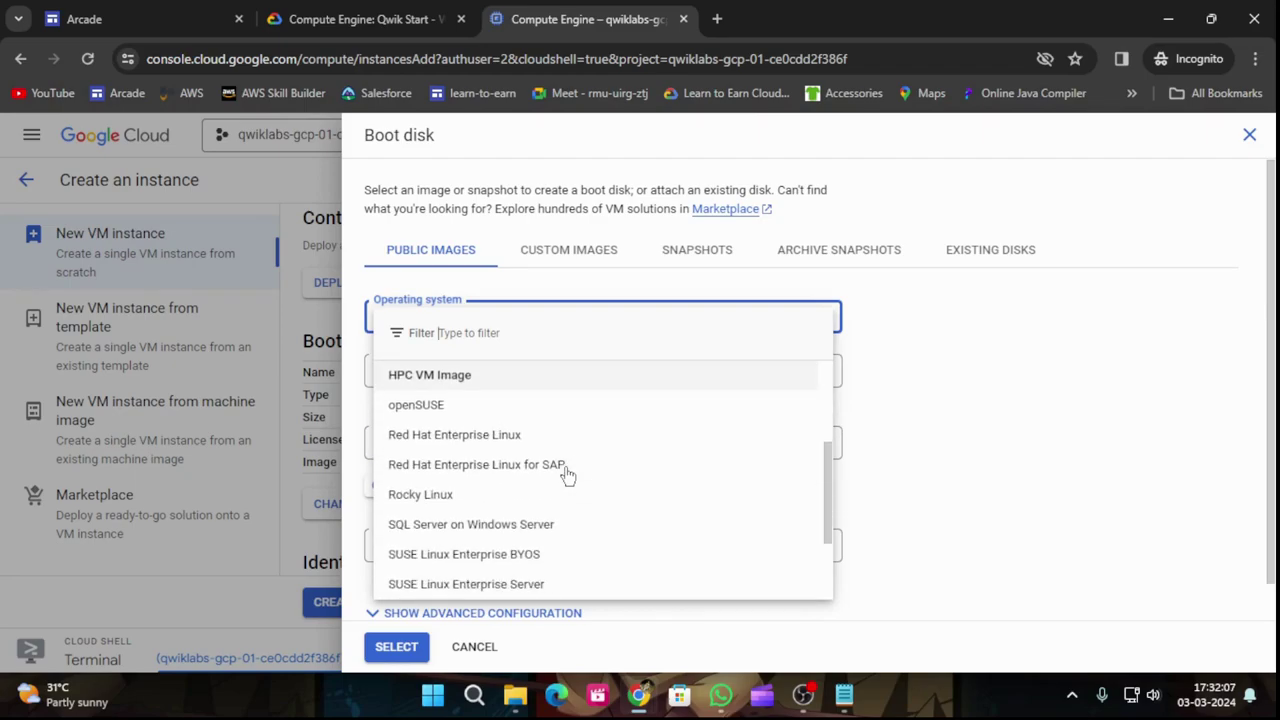
{"action": "scroll", "coordinate": [567, 476], "scroll_direction": "down", "scroll_amount": 1}
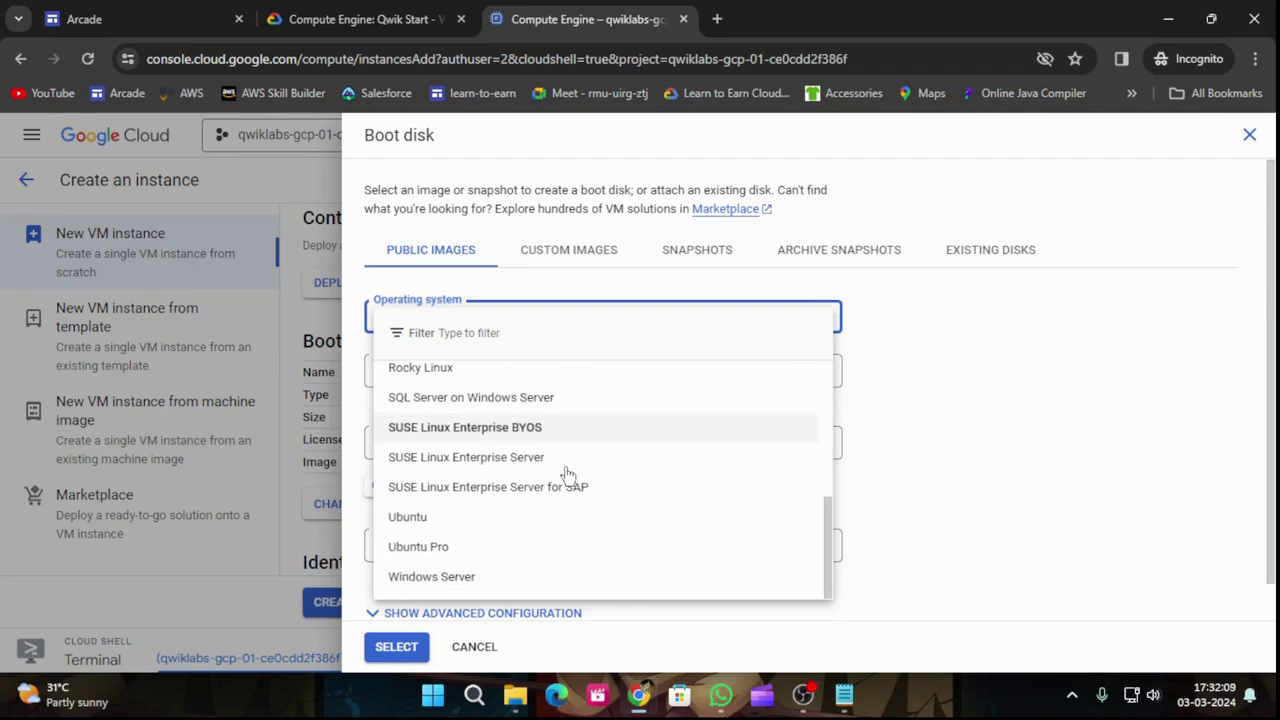
{"action": "left_click", "coordinate": [447, 586]}
Check the boot disk's Windows Server 2022 Datacenter version against the lab instructions and apply the boot disk configuration
{"action": "left_click", "coordinate": [413, 12]}
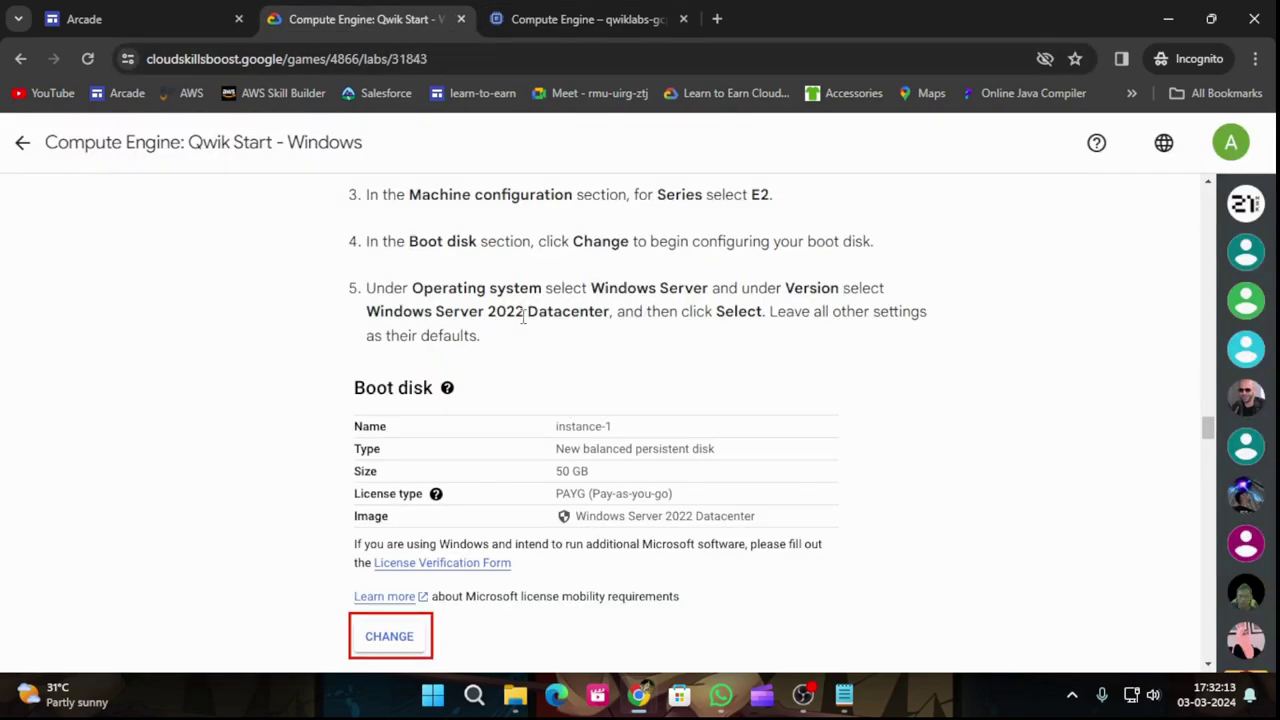
{"action": "left_click", "coordinate": [573, 14]}
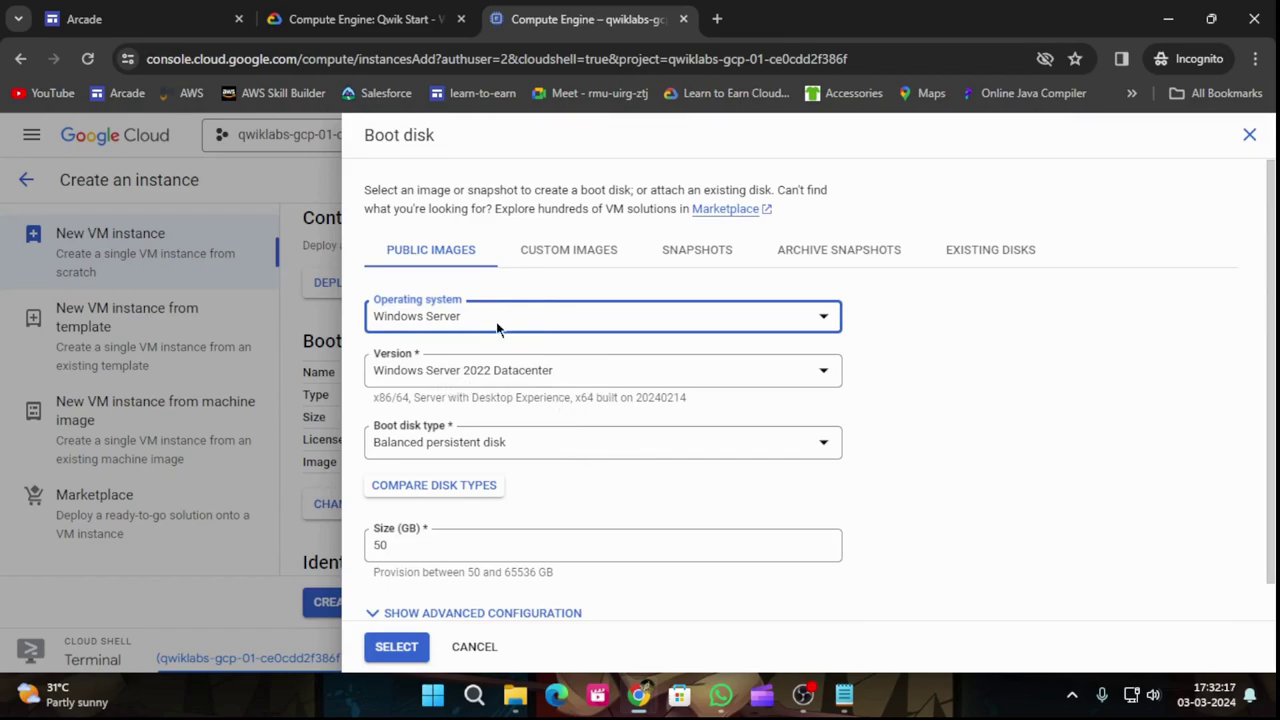
{"action": "left_click", "coordinate": [368, 14]}
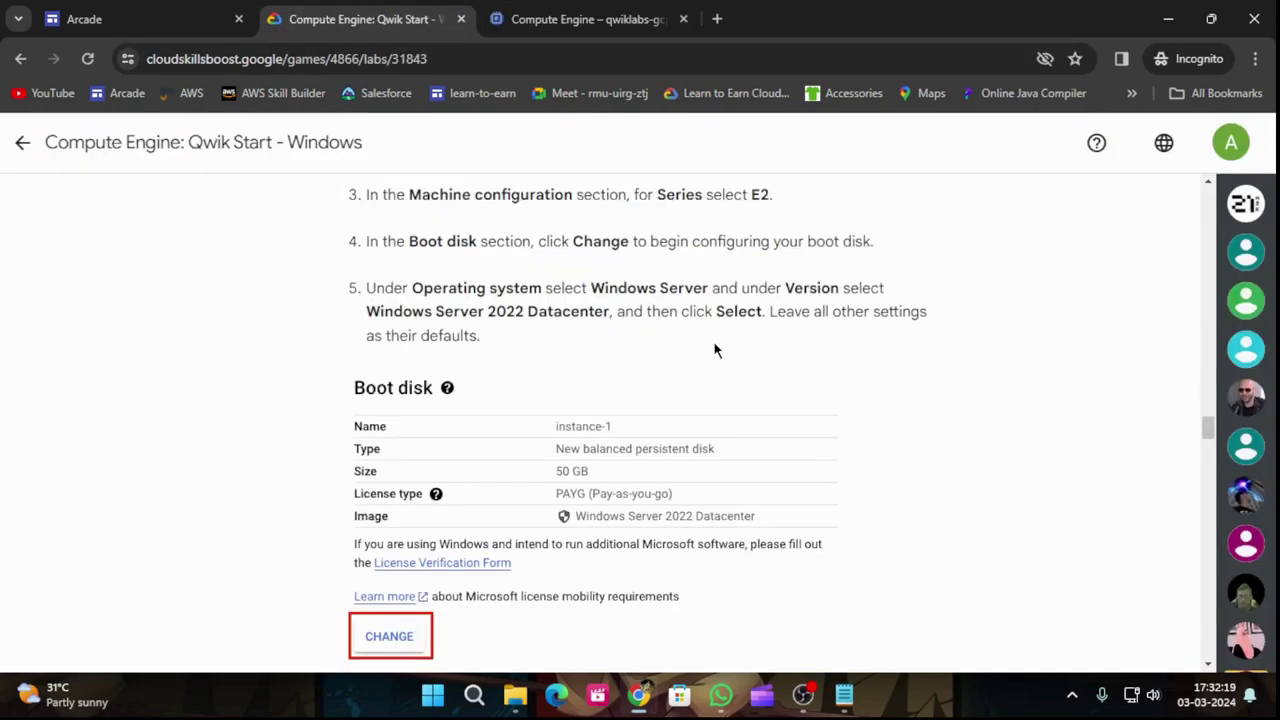
{"action": "scroll", "coordinate": [760, 357], "scroll_direction": "down", "scroll_amount": 1}
{"action": "left_click", "coordinate": [573, 18]}
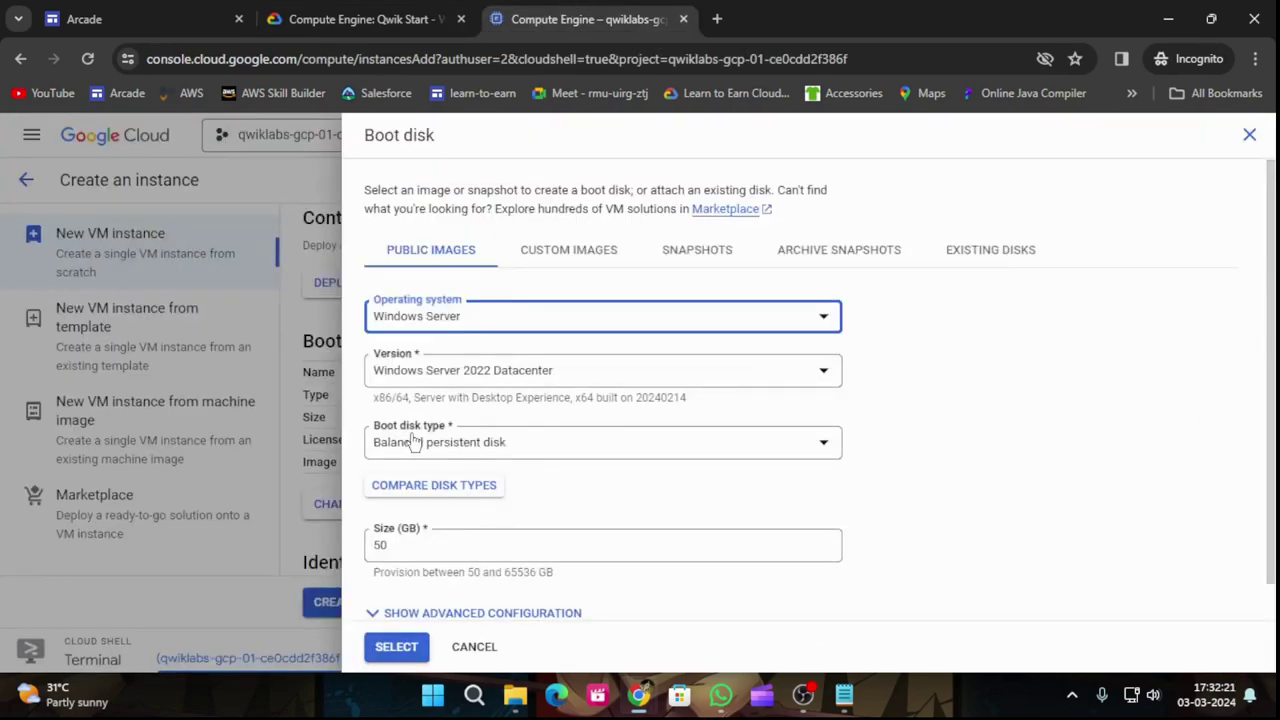
{"action": "left_click", "coordinate": [395, 647]}
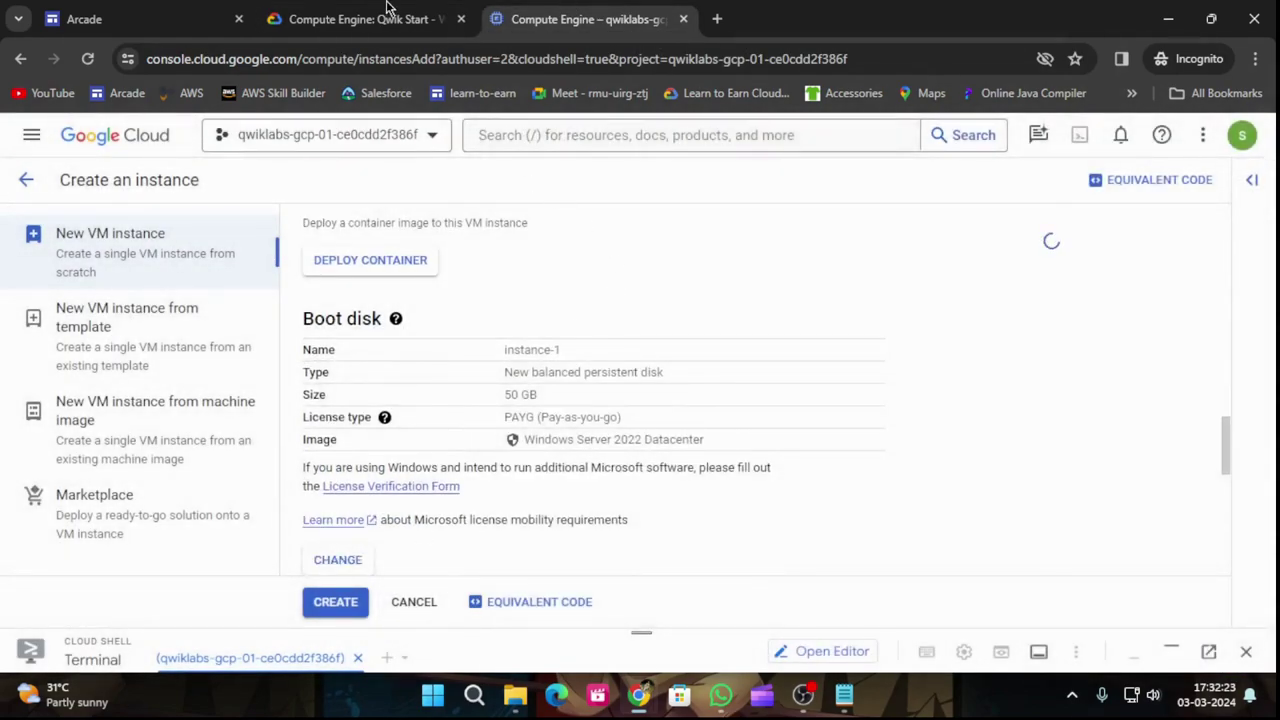
Read the lab's instruction that follows the boot disk setup and create the VM instance
{"action": "left_click", "coordinate": [385, 18]}
{"action": "scroll", "coordinate": [657, 363], "scroll_direction": "down", "scroll_amount": 3}
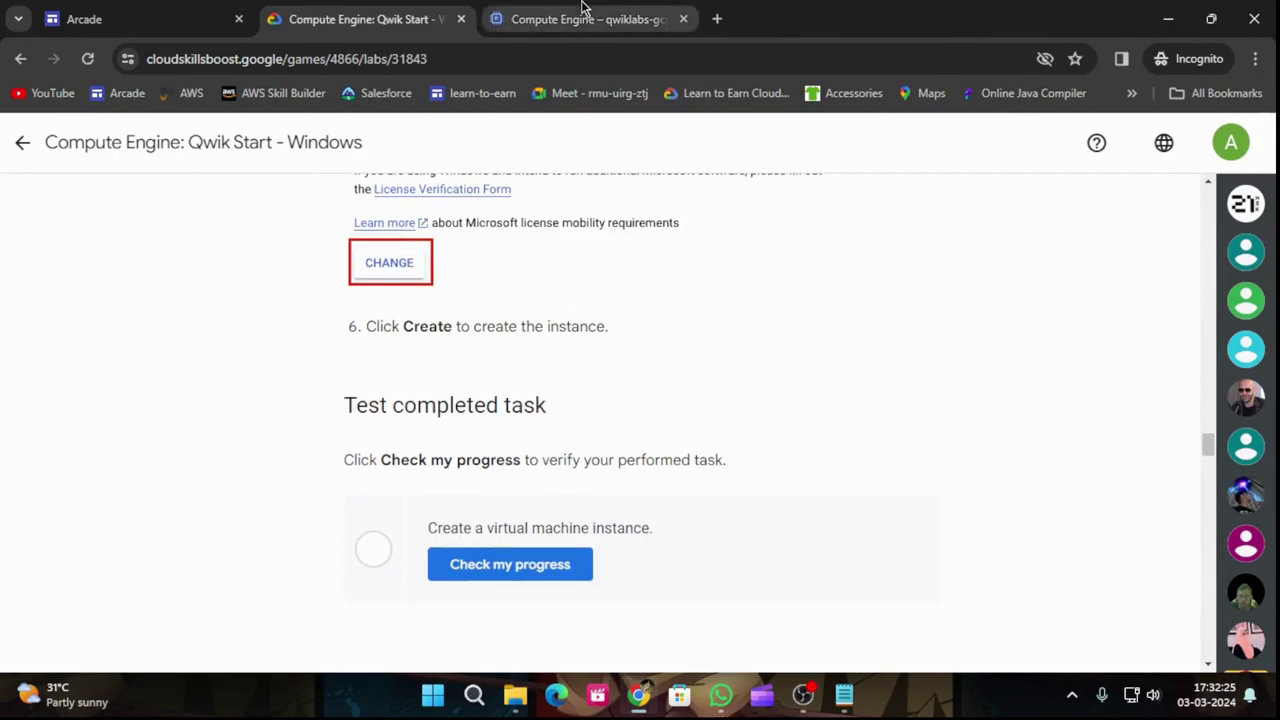
{"action": "left_click", "coordinate": [586, 14]}
{"action": "left_click", "coordinate": [336, 601]}
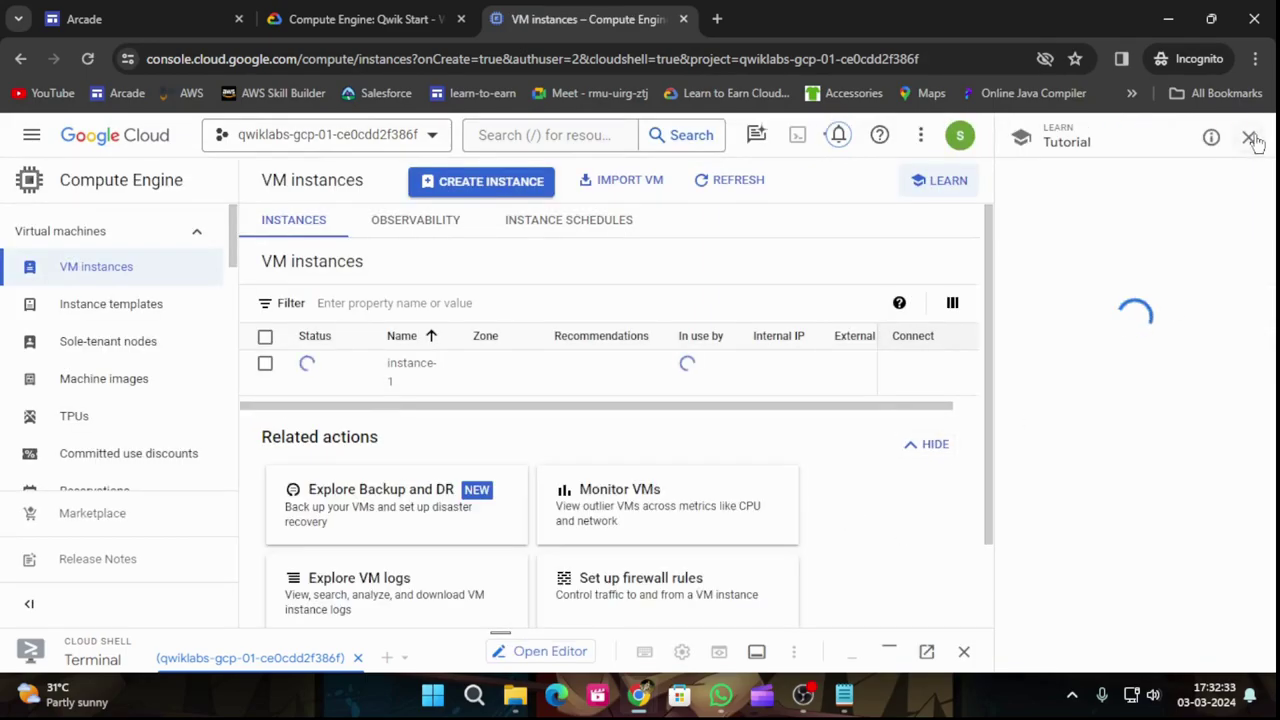
Close the Compute Engine tutorial and refresh the VM instances list
{"action": "left_click", "coordinate": [1248, 137]}
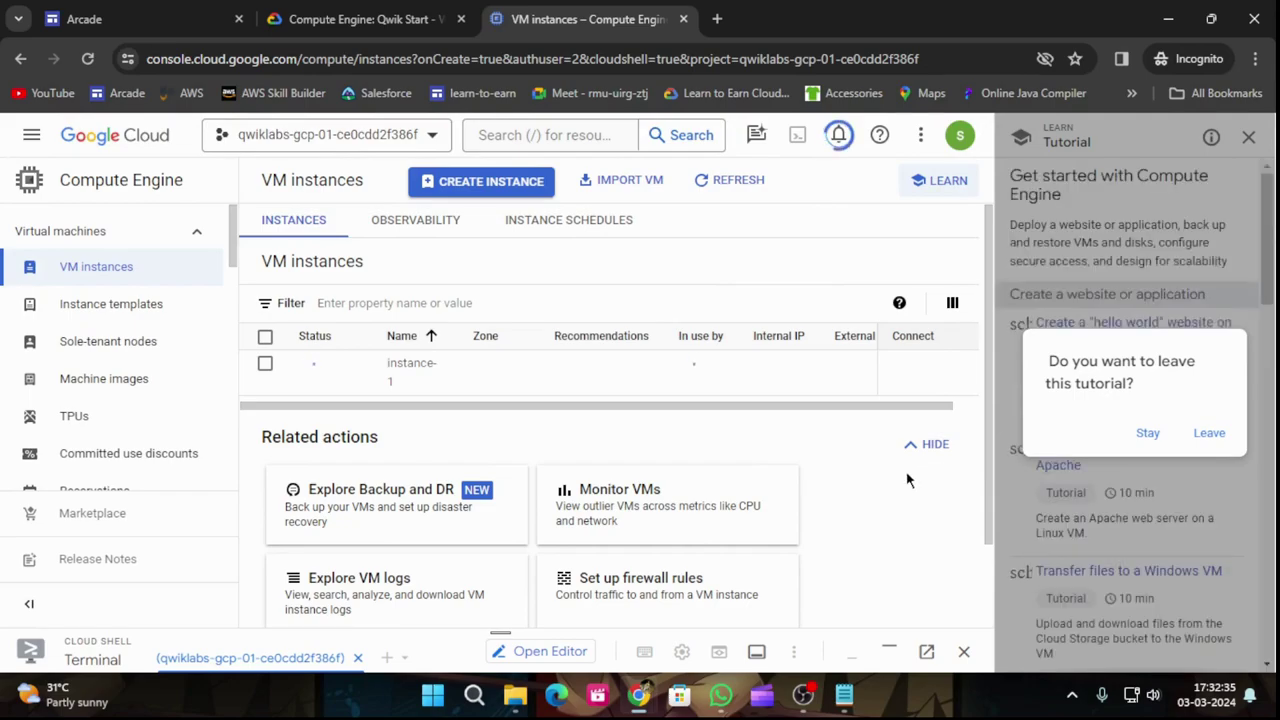
{"action": "left_click", "coordinate": [1147, 433]}
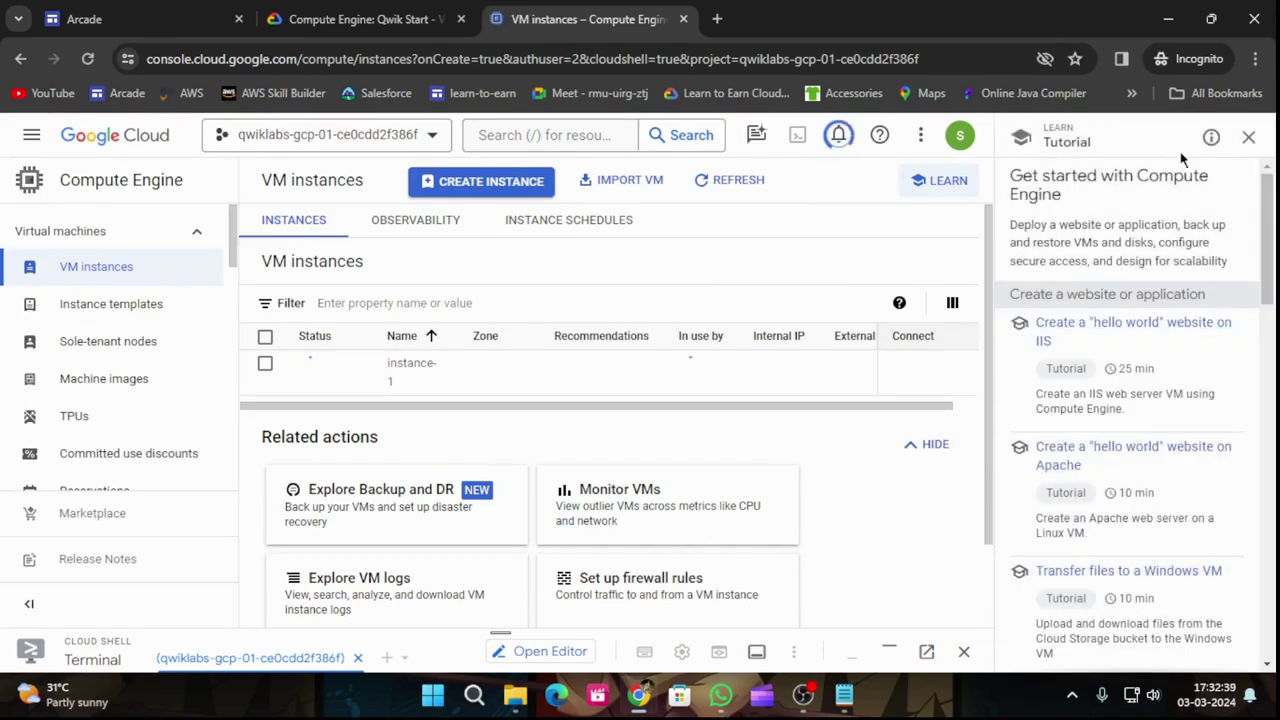
{"action": "left_click", "coordinate": [1248, 139]}
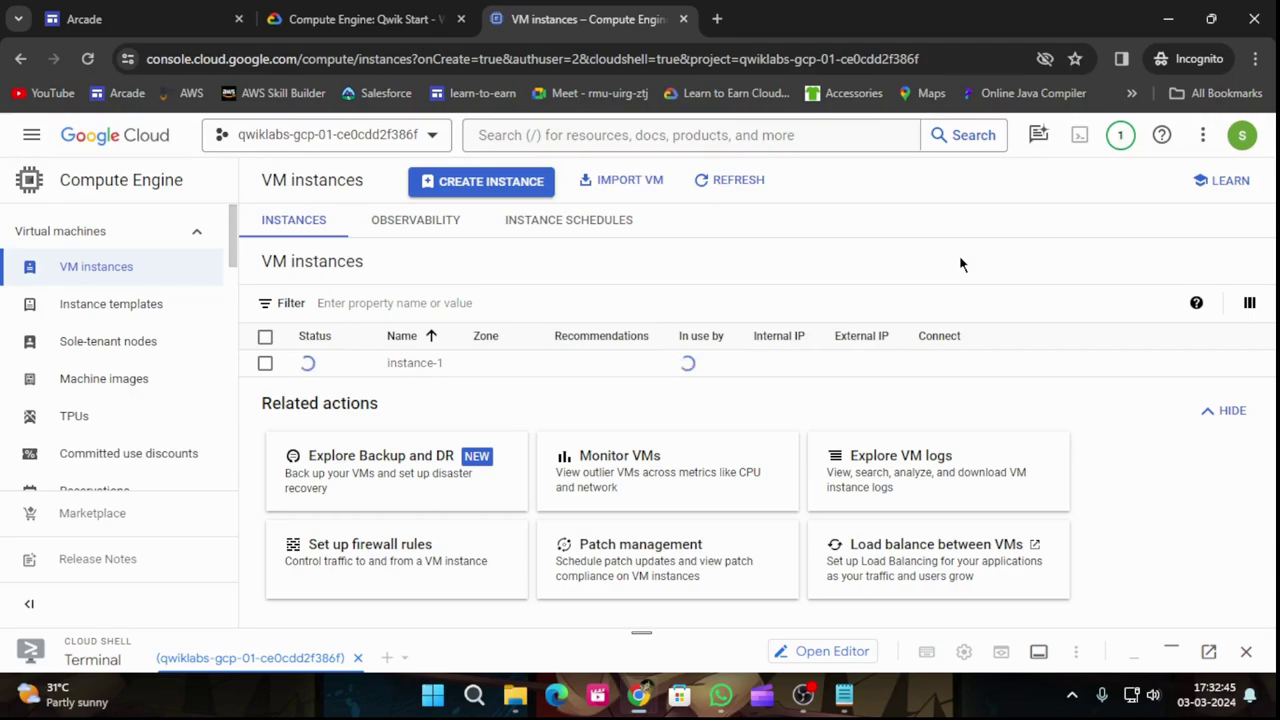
{"action": "left_click", "coordinate": [736, 184]}
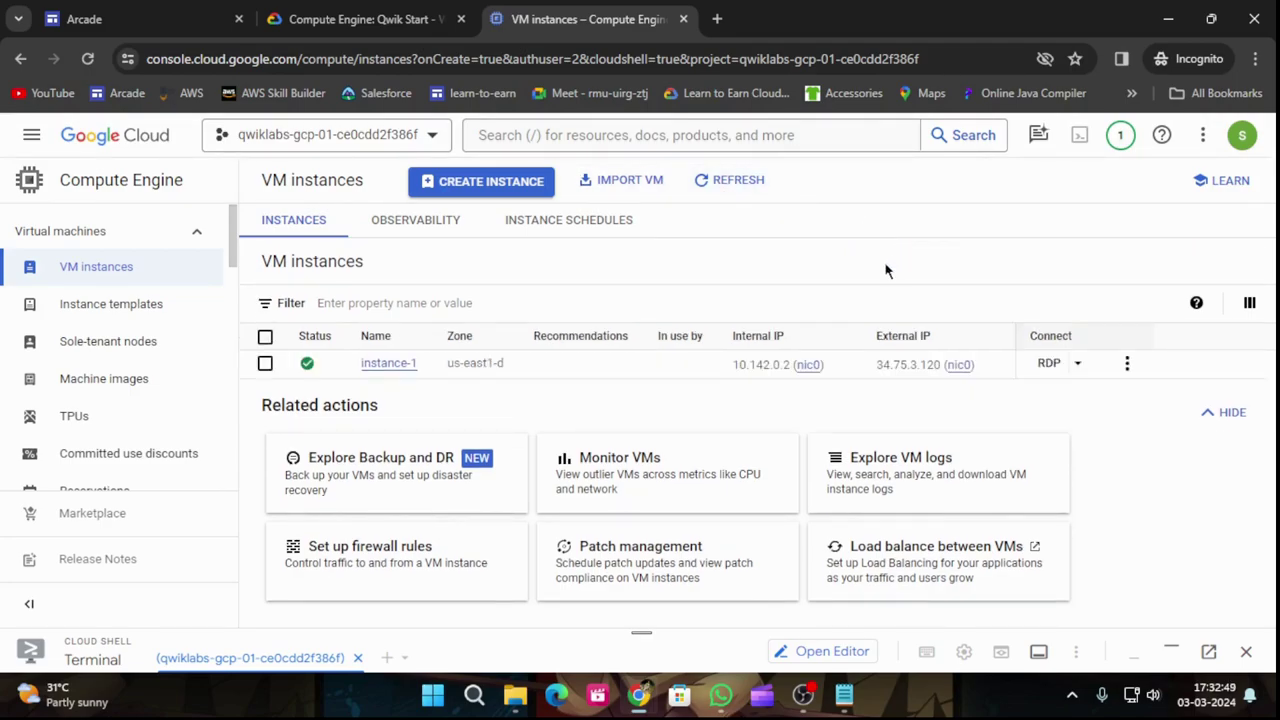
Check the lab progress for creating a virtual machine instance and review the Remote Desktop (RDP) section
{"action": "left_click", "coordinate": [396, 8]}
{"action": "left_click", "coordinate": [528, 563]}
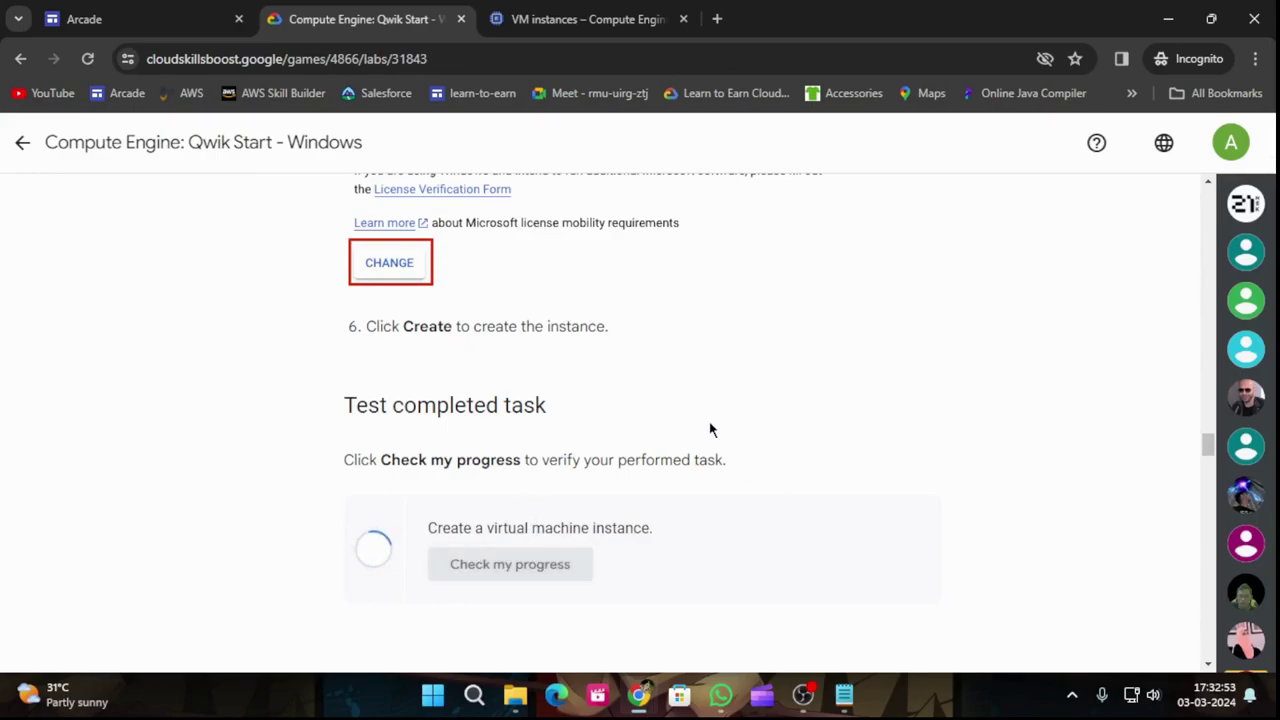
{"action": "scroll", "coordinate": [720, 450], "scroll_direction": "down", "scroll_amount": 4}
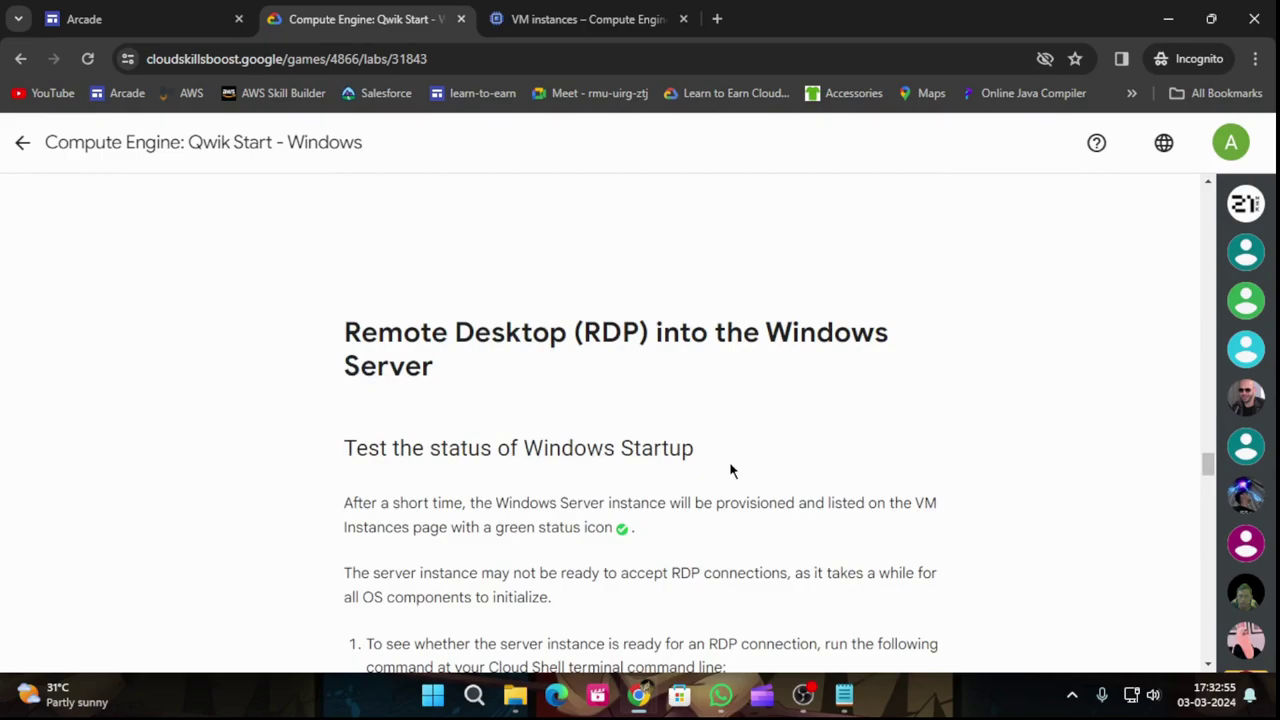
{"action": "scroll", "coordinate": [750, 462], "scroll_direction": "down", "scroll_amount": 3}
{"action": "scroll", "coordinate": [760, 452], "scroll_direction": "up", "scroll_amount": 2}
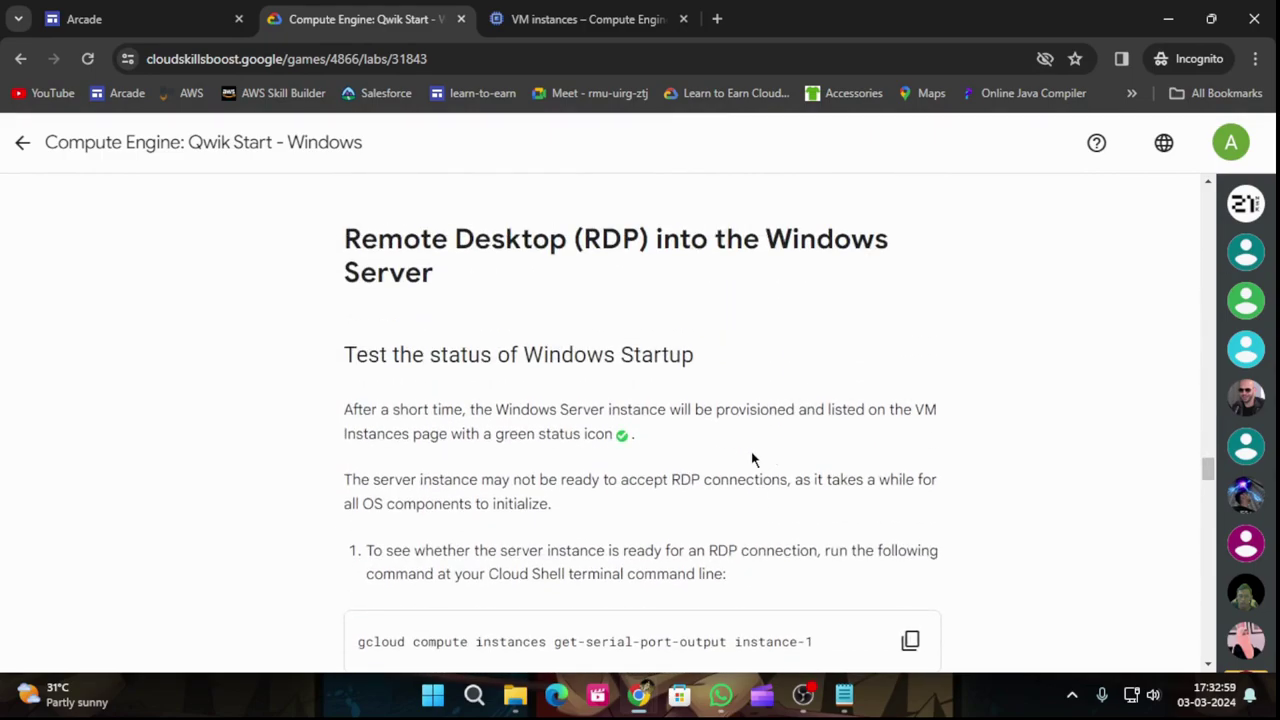
View the RDP client connection information for instance-1, dismiss it, and list the instance's other RDP options
{"action": "left_click", "coordinate": [590, 12]}
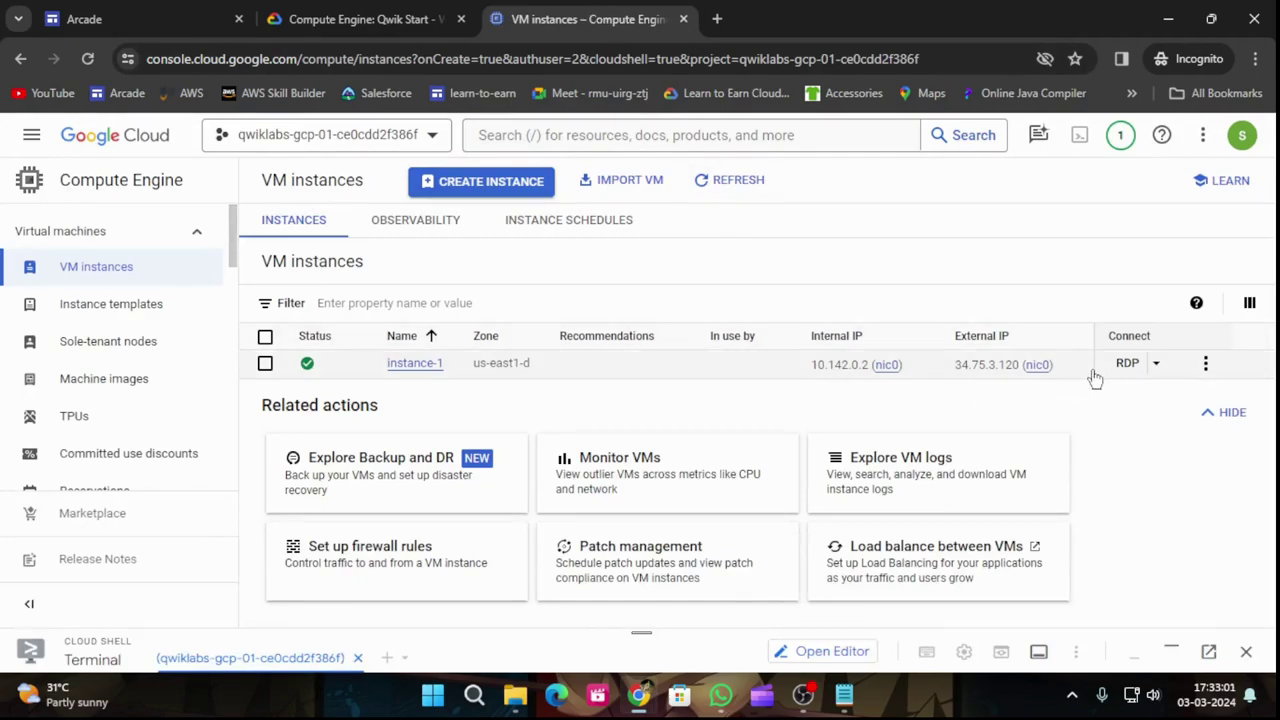
{"action": "left_click", "coordinate": [1126, 364]}
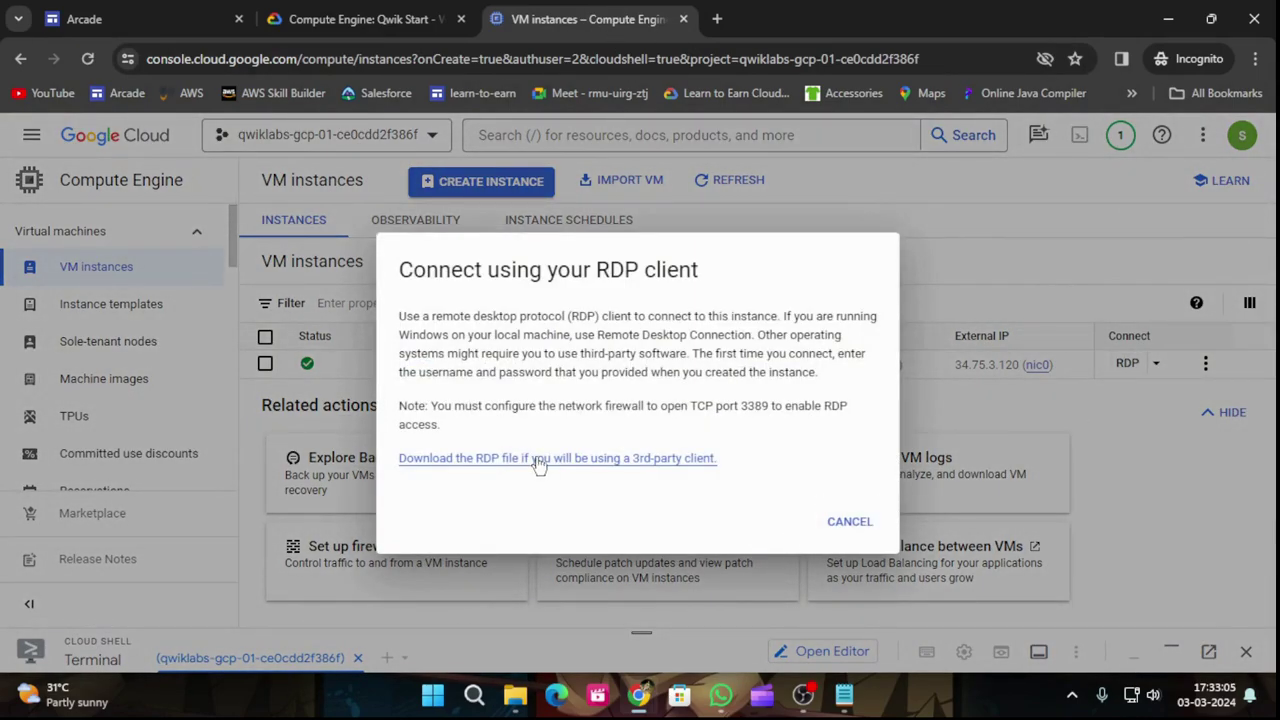
{"action": "left_click", "coordinate": [297, 16]}
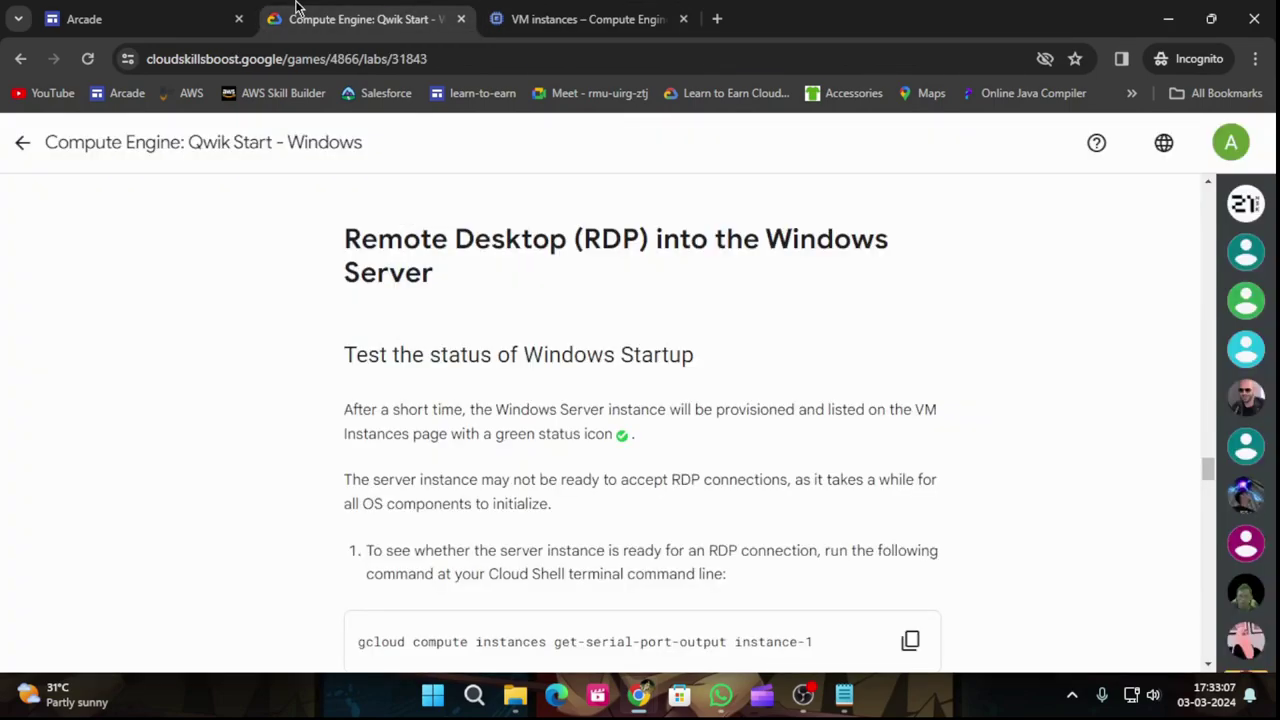
{"action": "left_click", "coordinate": [575, 18]}
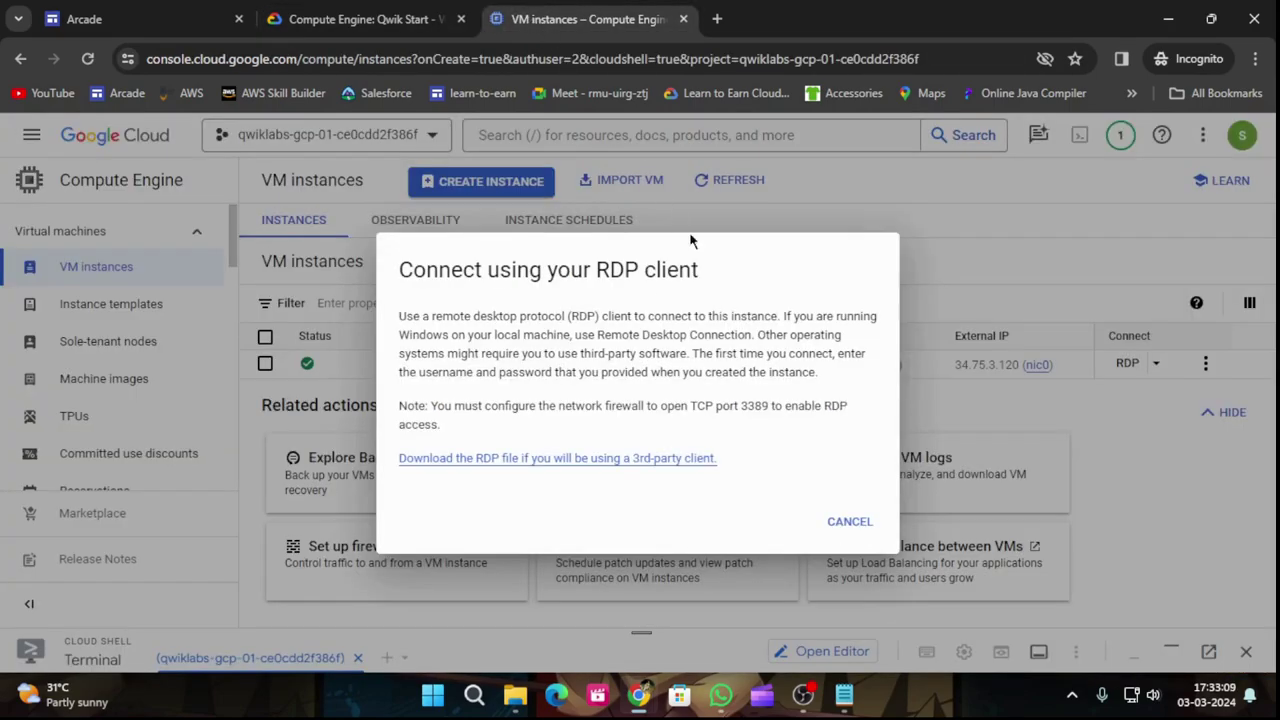
{"action": "left_click", "coordinate": [850, 522]}
{"action": "left_click", "coordinate": [1155, 366]}
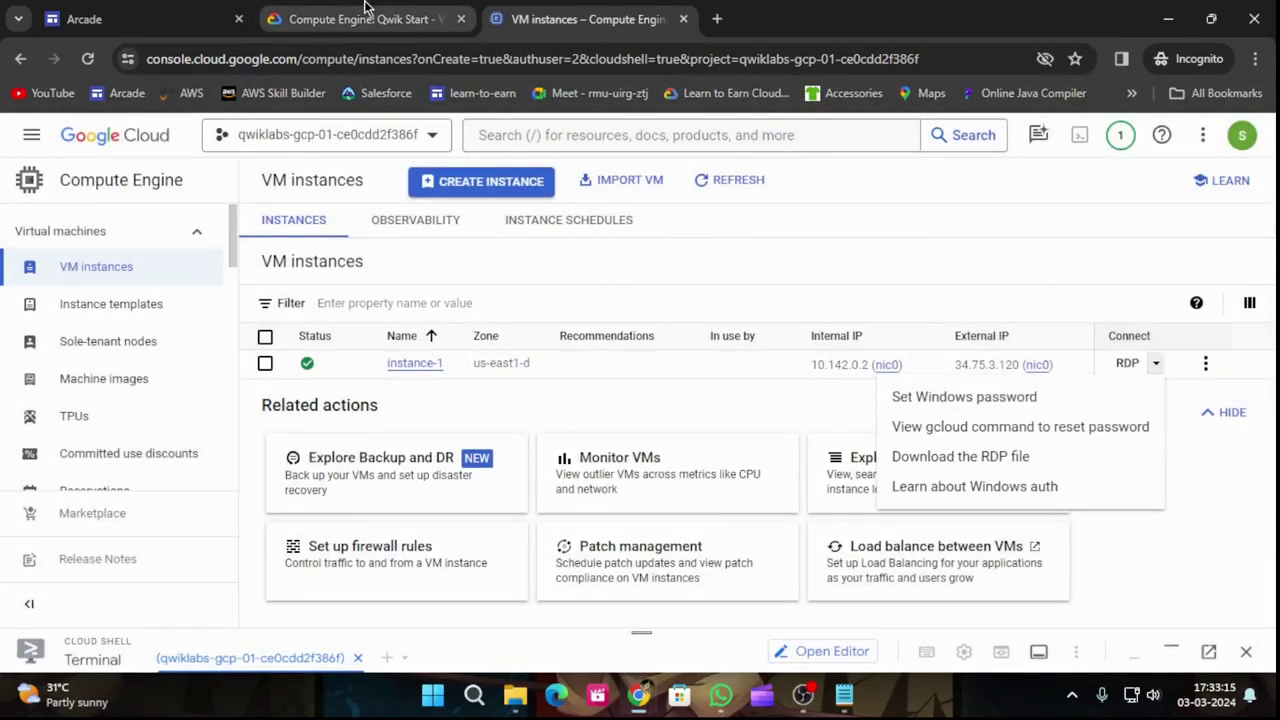
Copy the lab's gcloud command for getting instance-1's serial port output and enlarge the Cloud Shell terminal in the Compute Engine console
{"action": "left_click", "coordinate": [366, 14]}
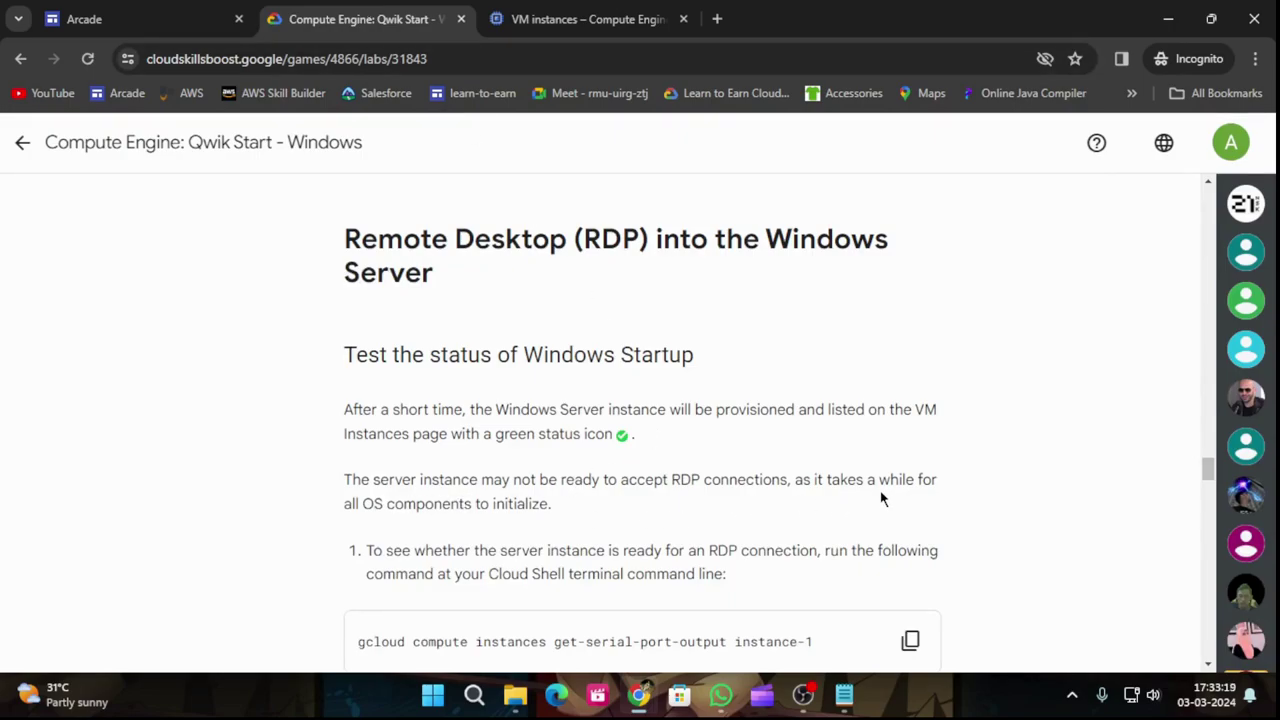
{"action": "scroll", "coordinate": [882, 498], "scroll_direction": "down", "scroll_amount": 1}
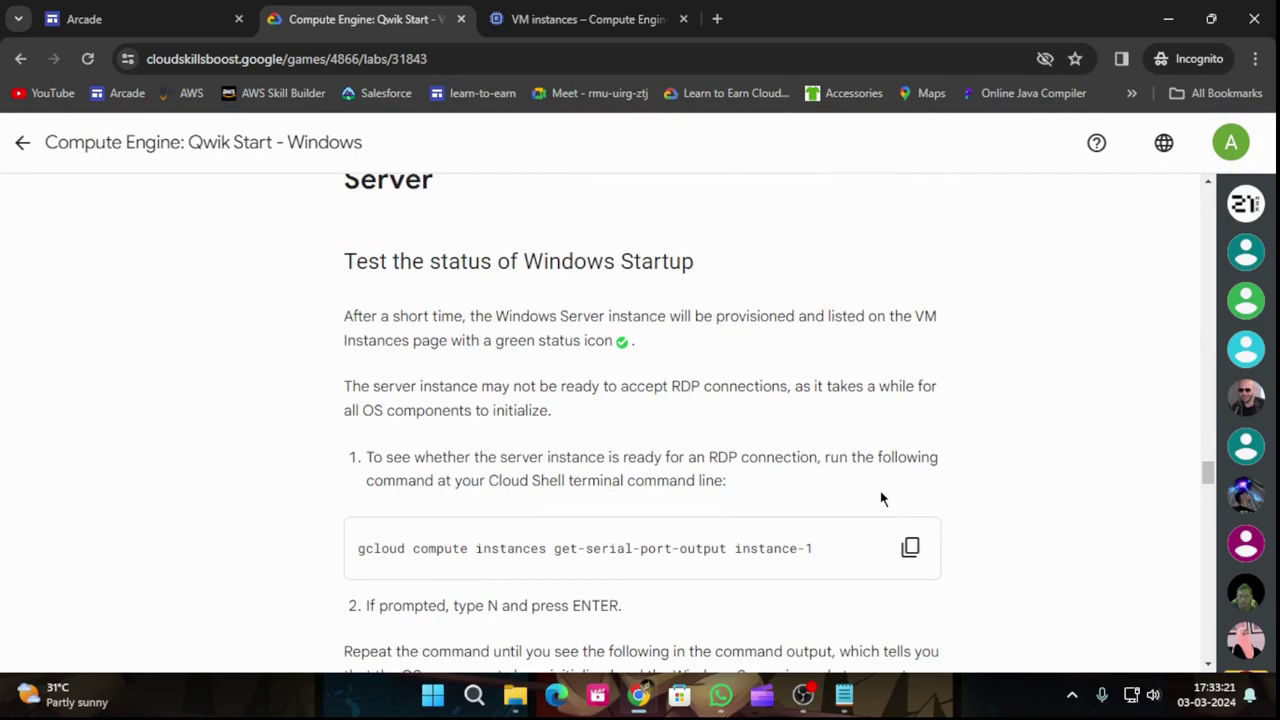
{"action": "scroll", "coordinate": [775, 478], "scroll_direction": "down", "scroll_amount": 1}
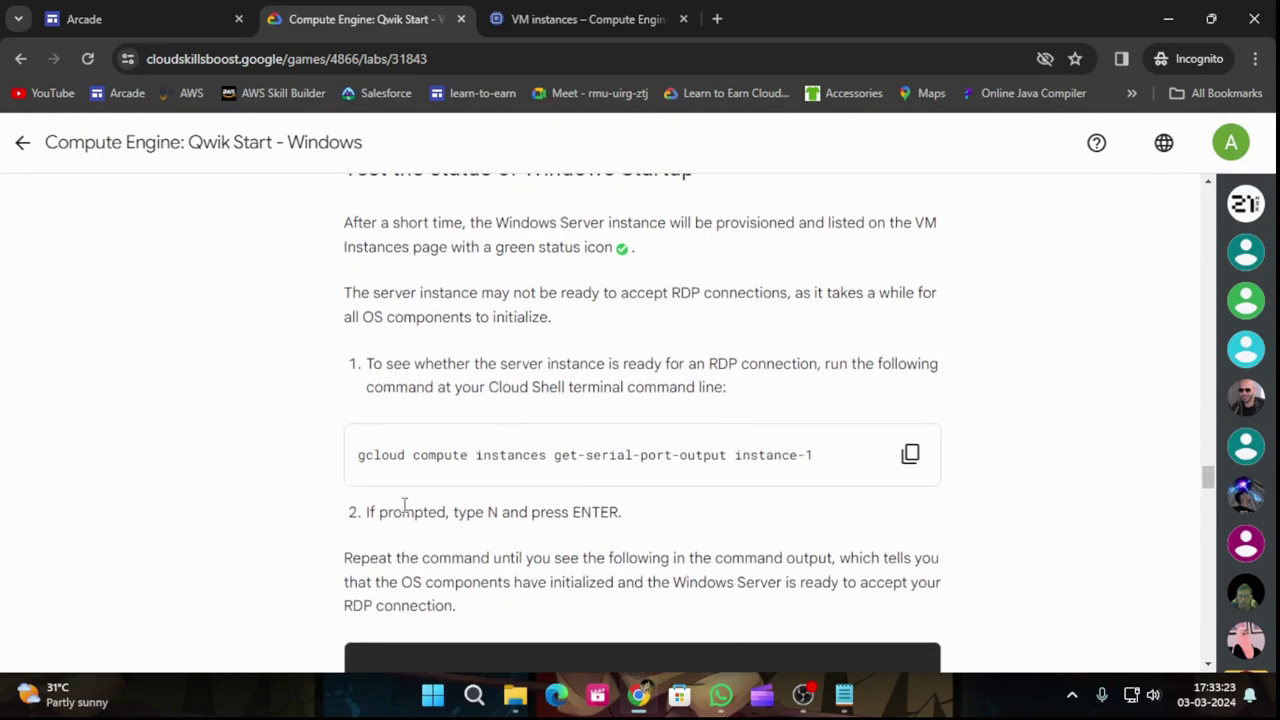
{"action": "left_click", "coordinate": [910, 455]}
{"action": "key", "text": "ctrl+Tab"}
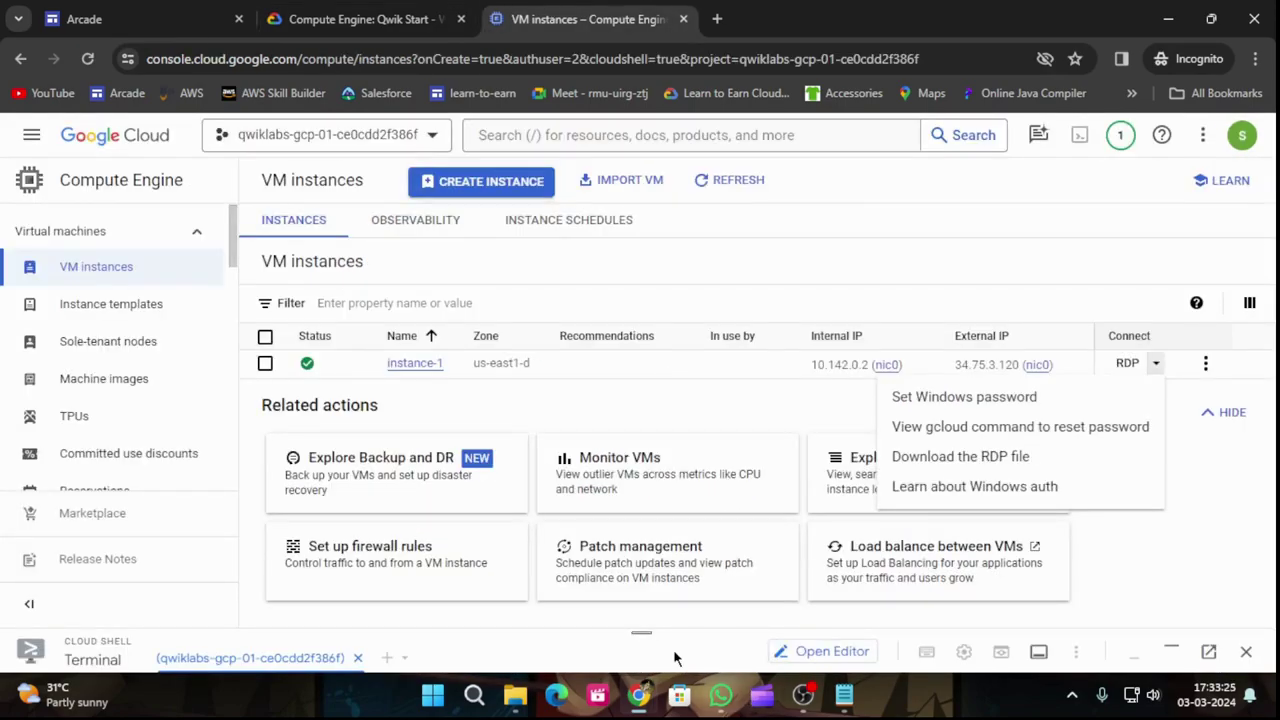
{"action": "left_click_drag", "start_coordinate": [642, 634], "coordinate": [642, 330]}
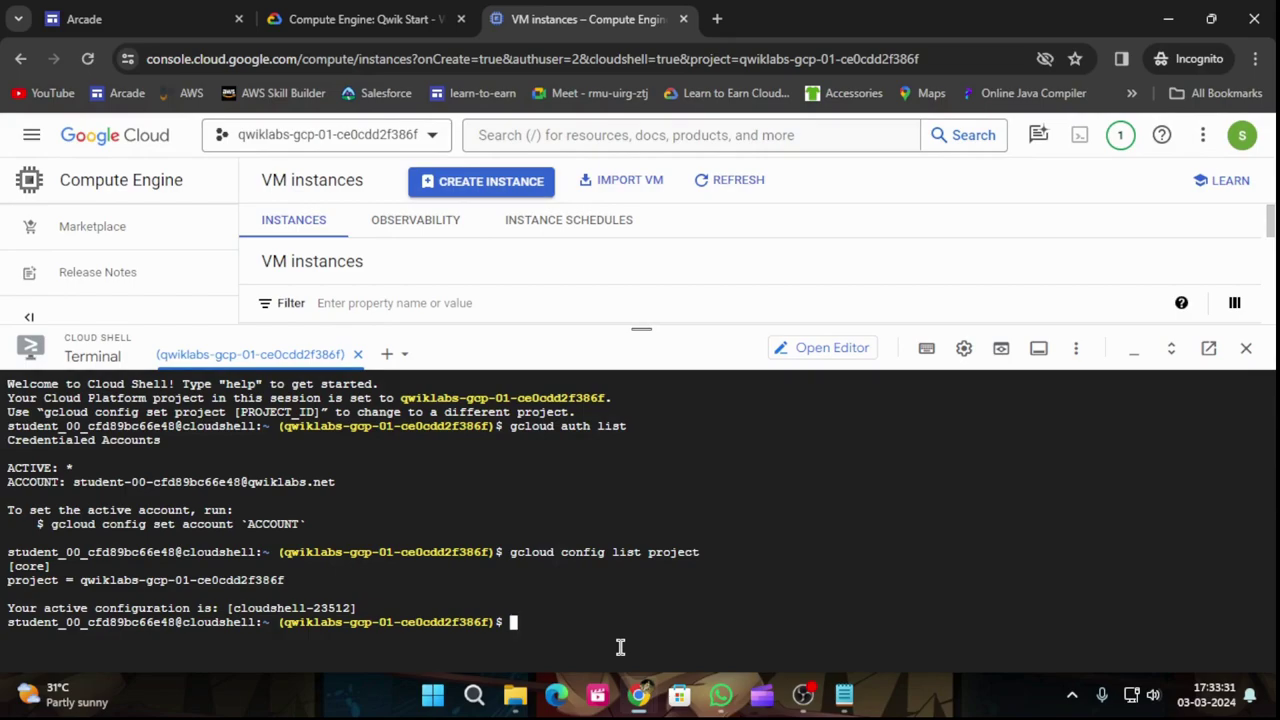
Try running gcloud compute instances get-serial-port-output instance-1 in Cloud Shell, accepting the suggested zone asia-southeast1-a with Y
{"action": "key", "text": "ctrl+v"}
{"action": "key", "text": "Return"}
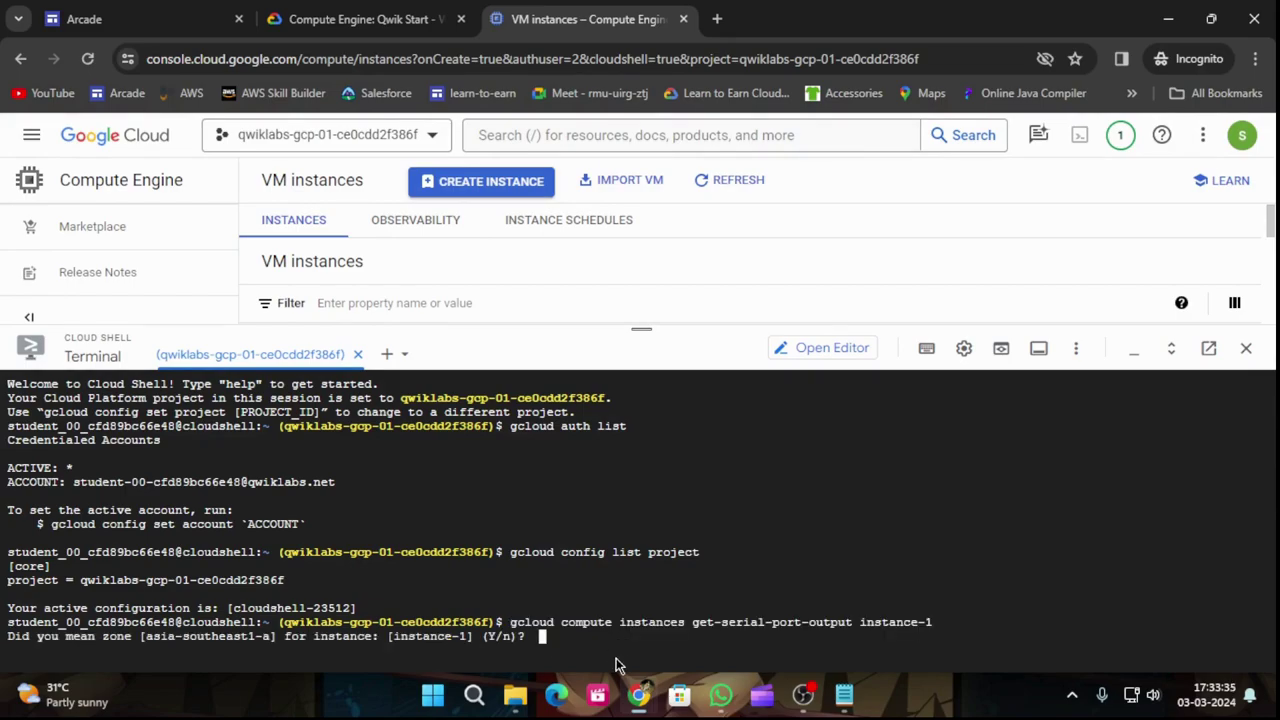
{"action": "type", "text": "Y"}
{"action": "key", "text": "Return"}
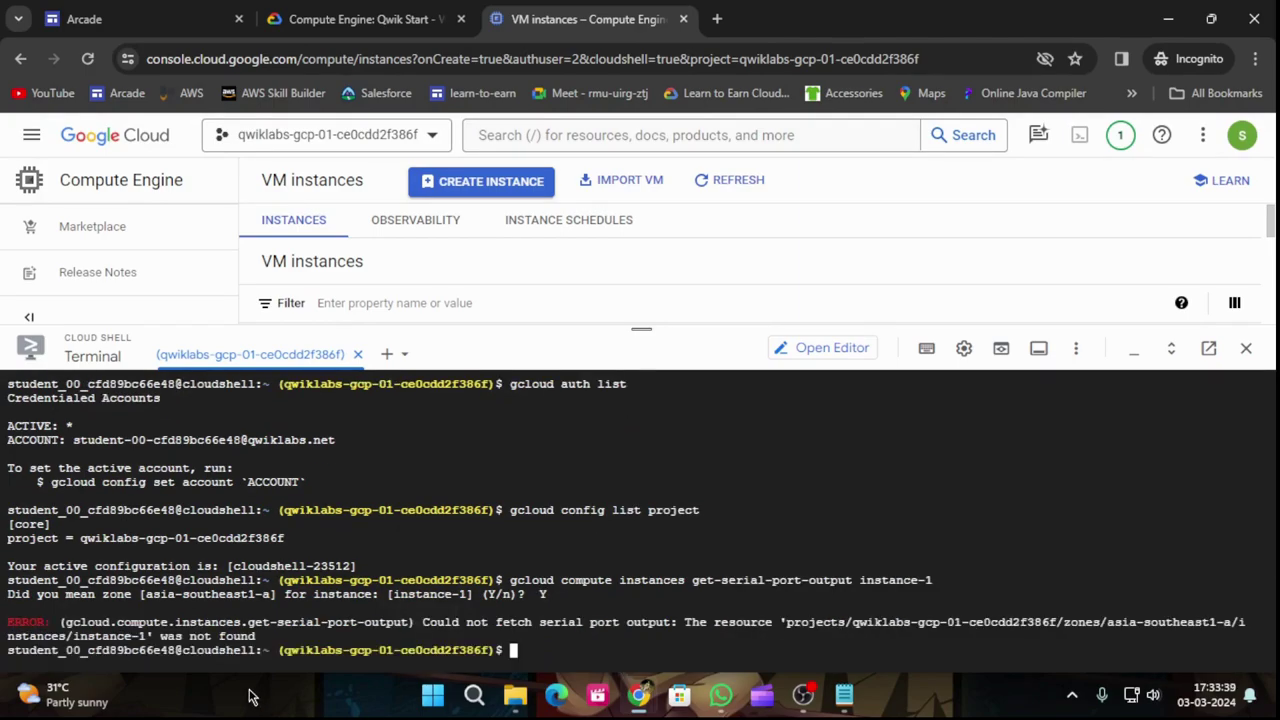
Recheck the lab's prompt instruction, then rerun gcloud compute instances get-serial-port-output instance-1 and decline the suggested zone with n
{"action": "left_click", "coordinate": [380, 19]}
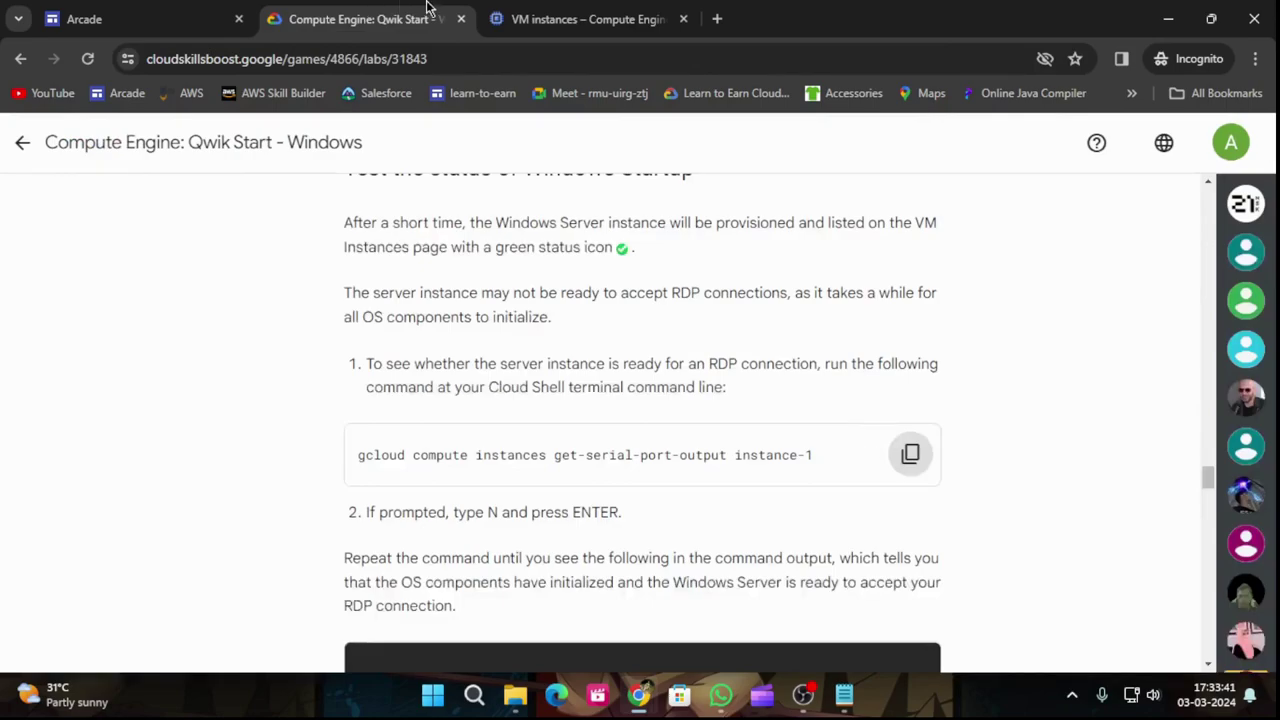
{"action": "left_click", "coordinate": [540, 10]}
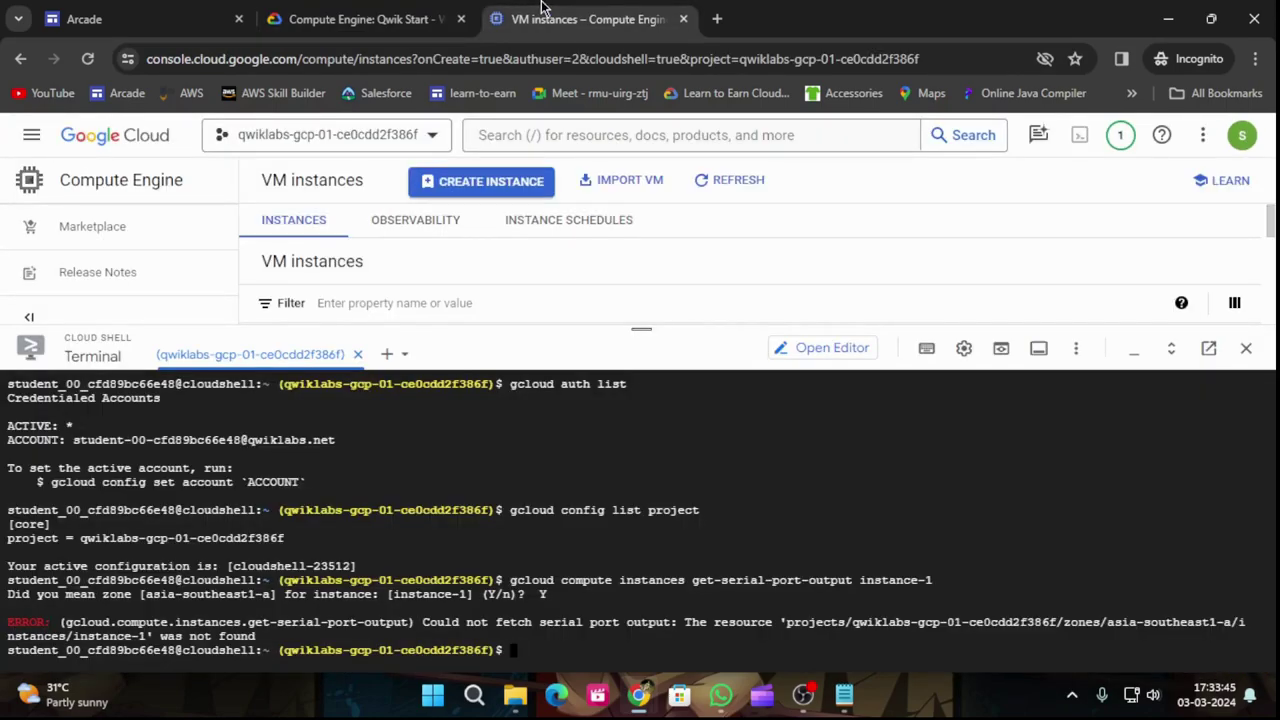
{"action": "key", "text": "Up"}
{"action": "key", "text": "Return"}
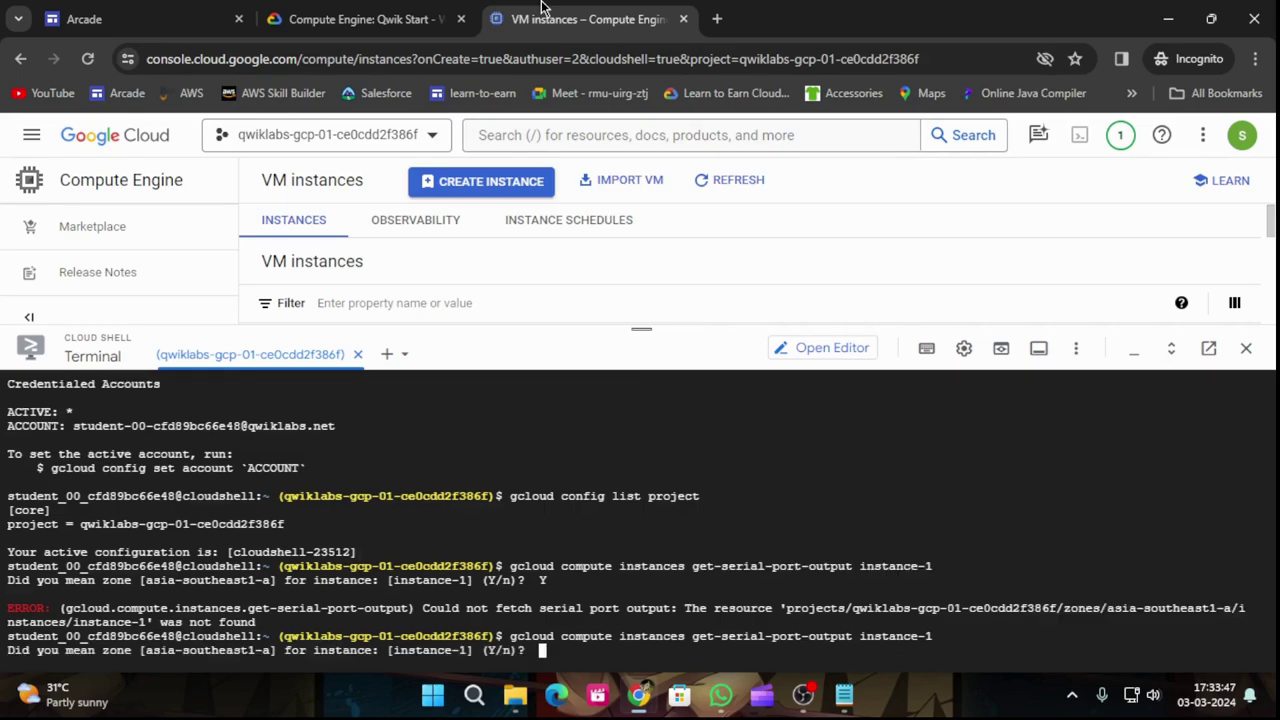
{"action": "type", "text": "n"}
{"action": "key", "text": "Return"}
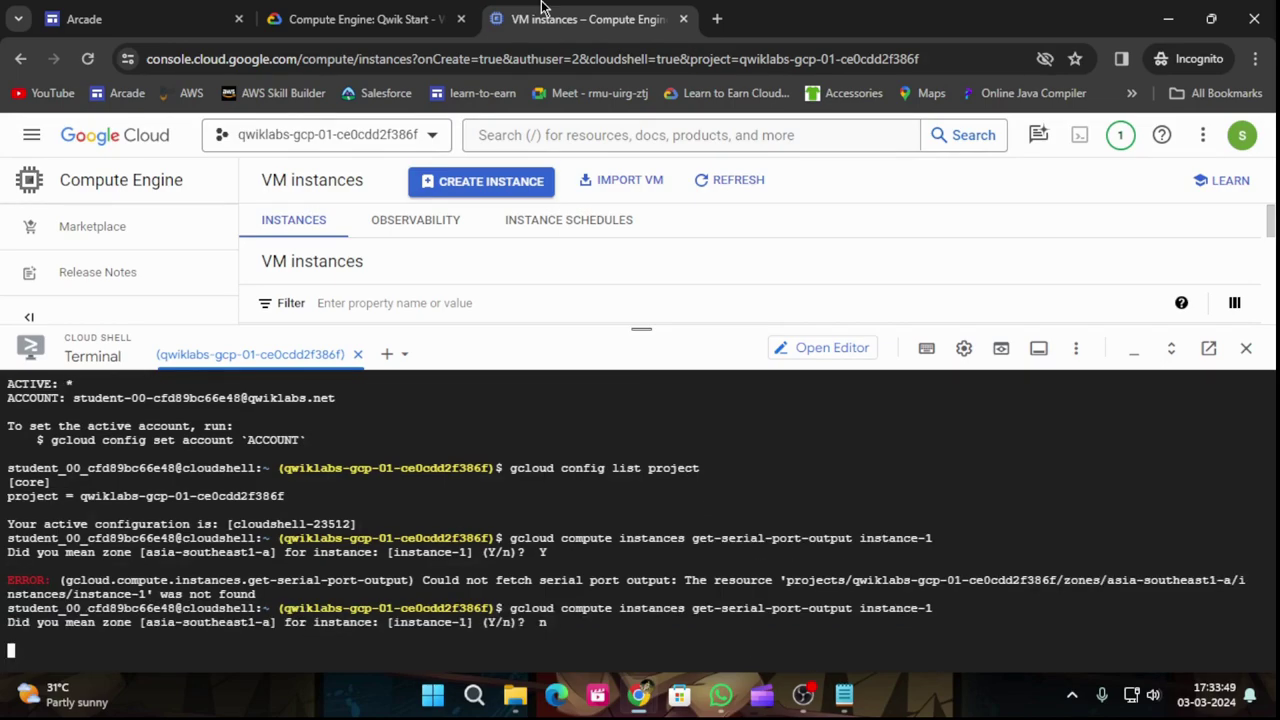